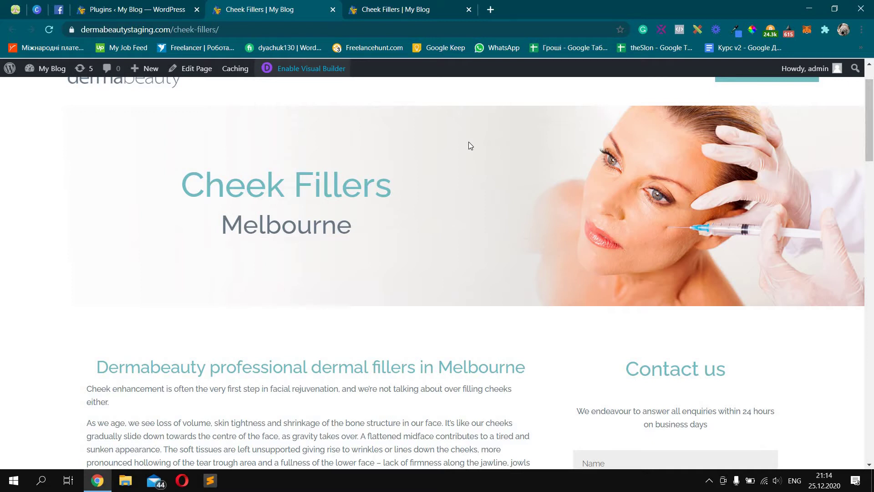
Copy the Sticky Menu (or Anything!) on Scroll plugin name from the Installed Plugins list.
scroll(762, 245, "down", 6)
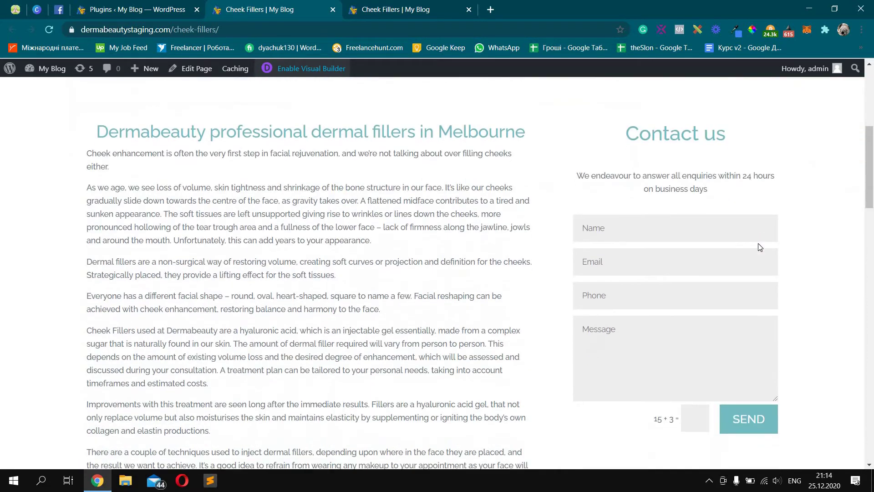
scroll(761, 247, "down", 7)
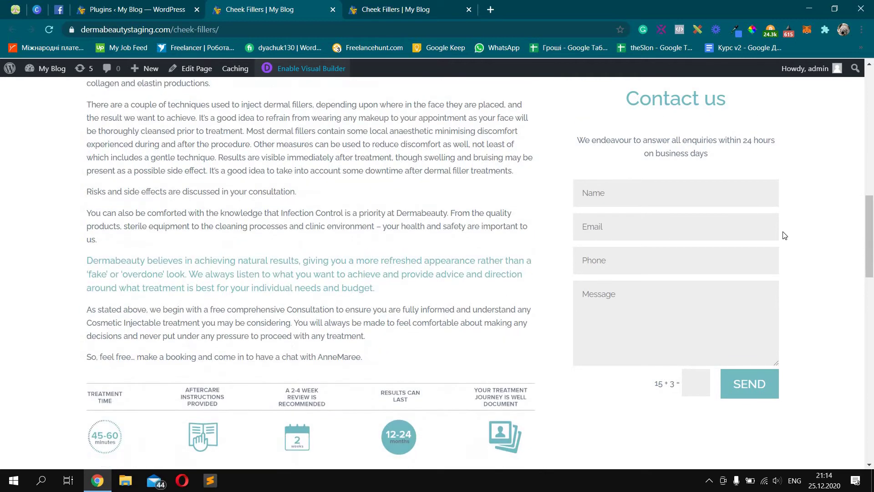
scroll(785, 236, "up", 13)
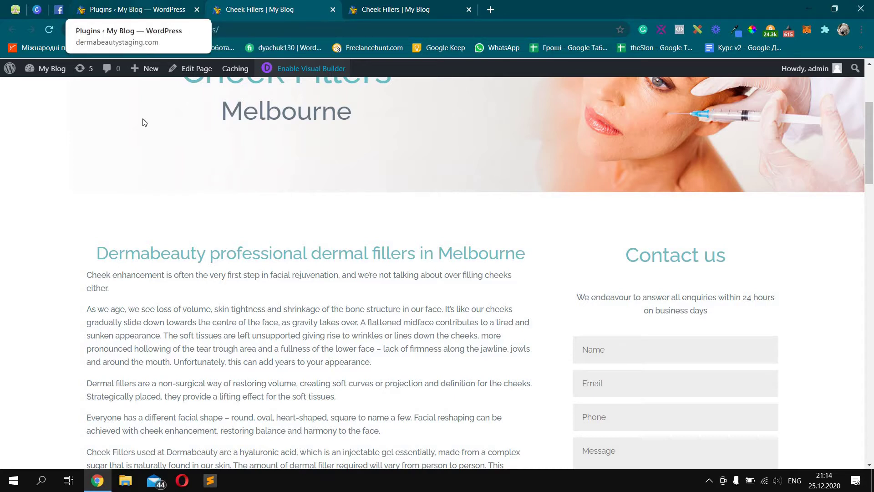
key("ctrl+shift+Tab")
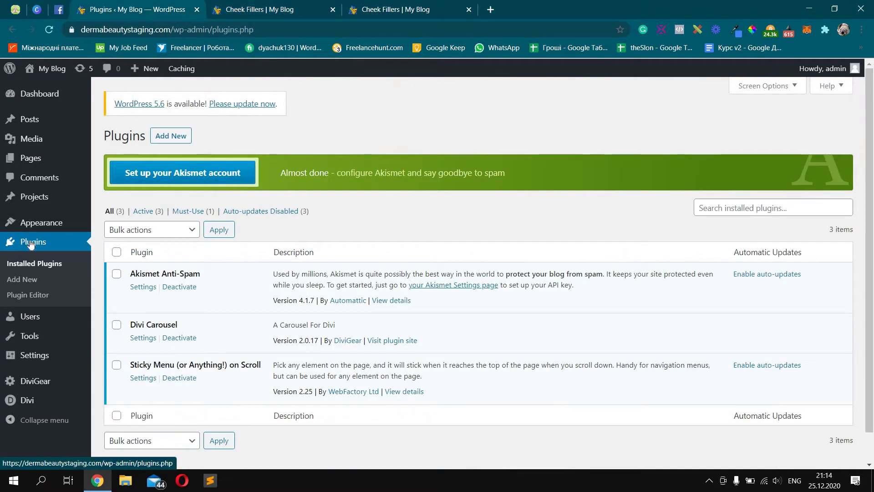
double_click(139, 365)
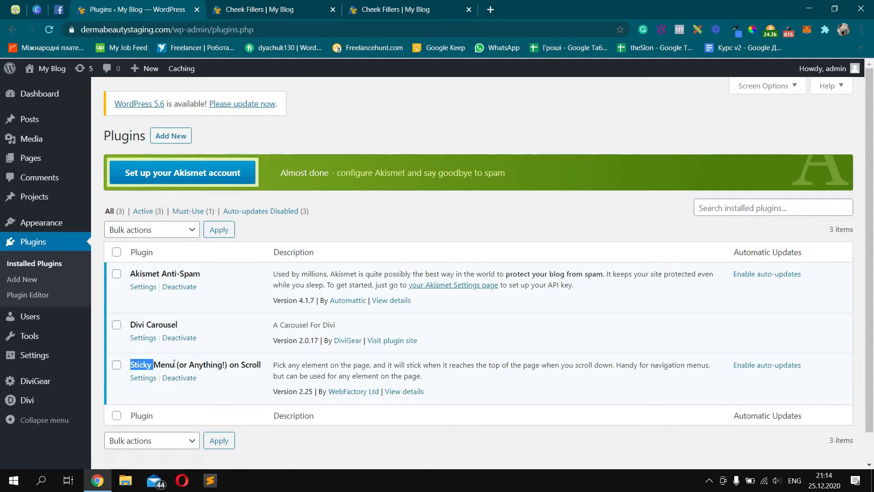
left_click_drag(174, 364, 252, 366)
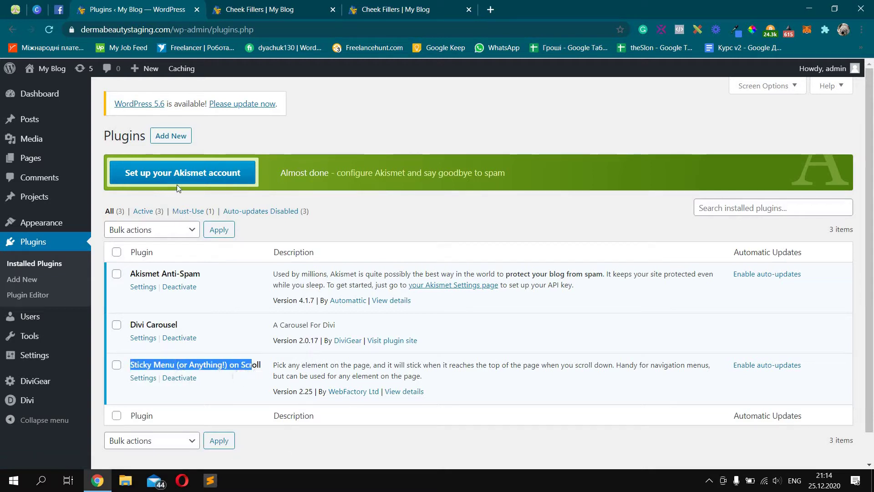
left_click(177, 185)
Search Add New Plugins for the copied Sticky Menu name and confirm it is already Active.
middle_click(174, 144)
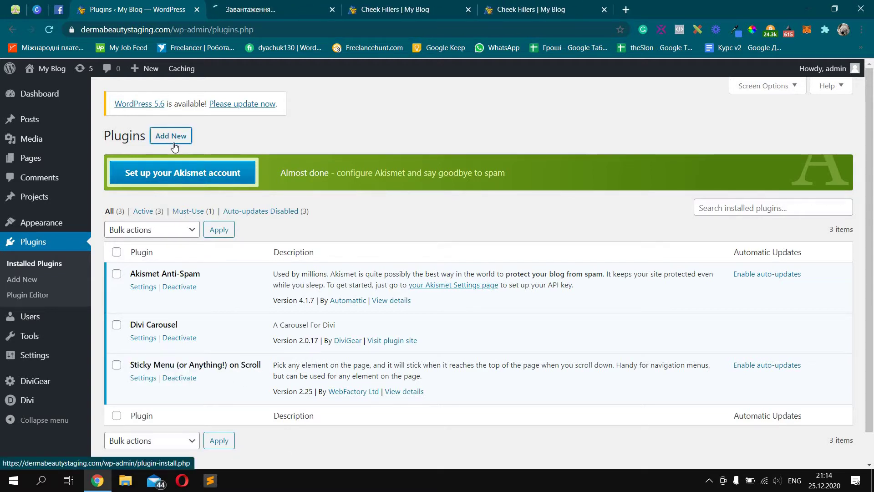
left_click(277, 9)
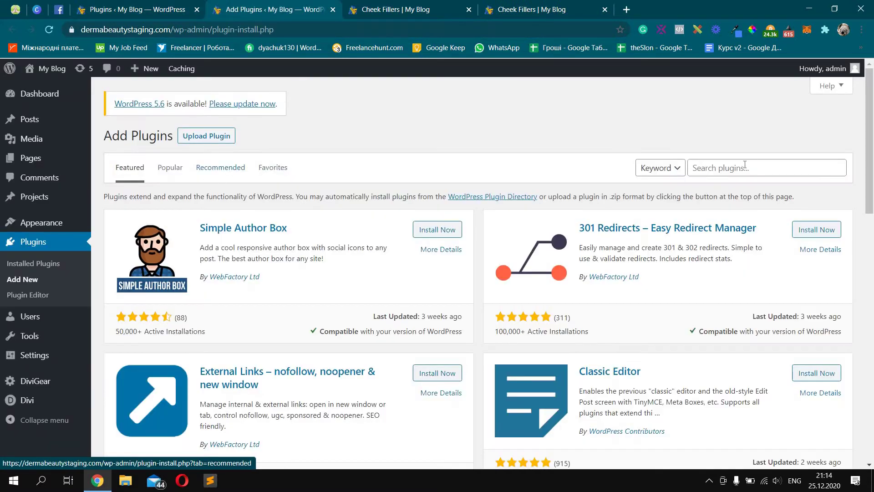
left_click(744, 166)
type("Sticky Menu (or Anything!) on Scroll")
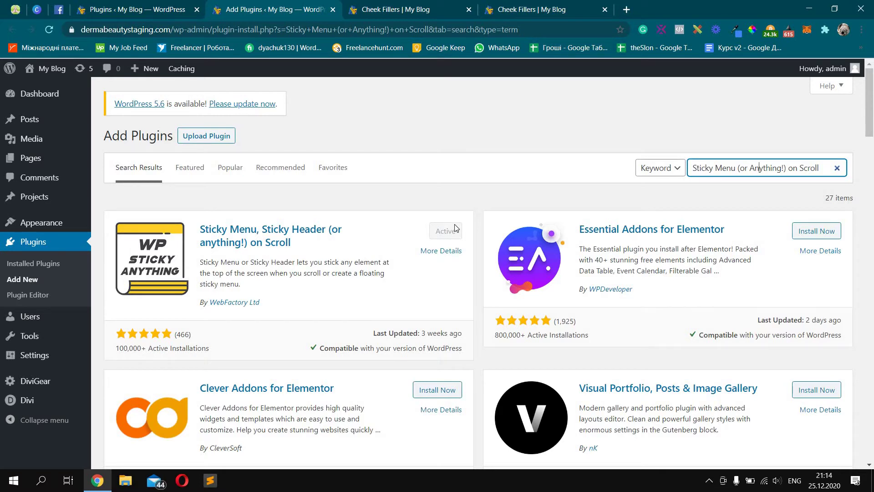
left_click(333, 10)
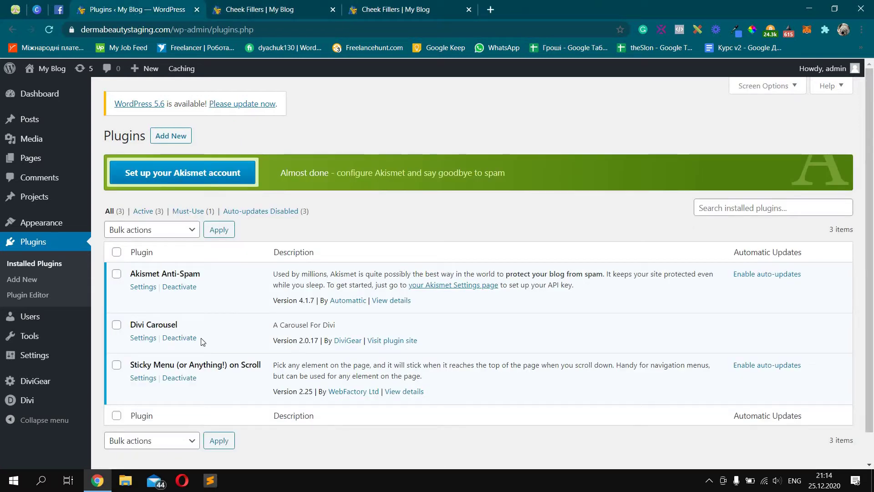
Open the Sticky Menu plugin's settings page.
left_click(132, 380)
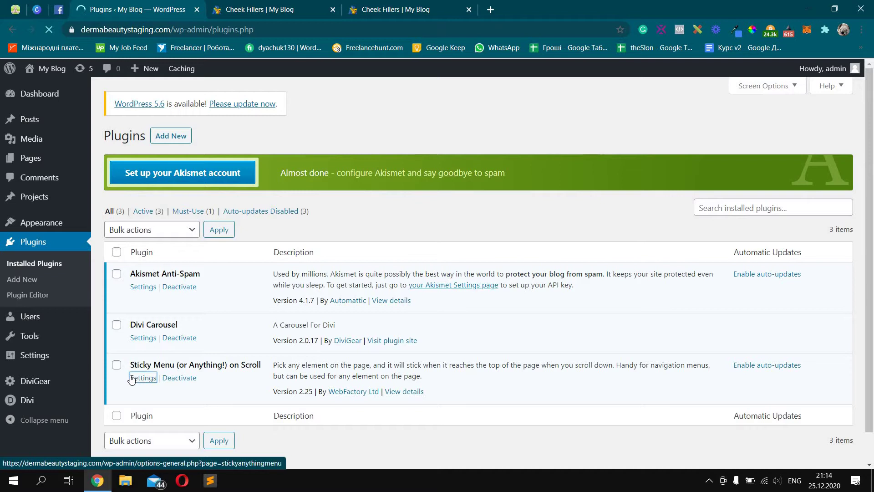
scroll(553, 177, "down", 4)
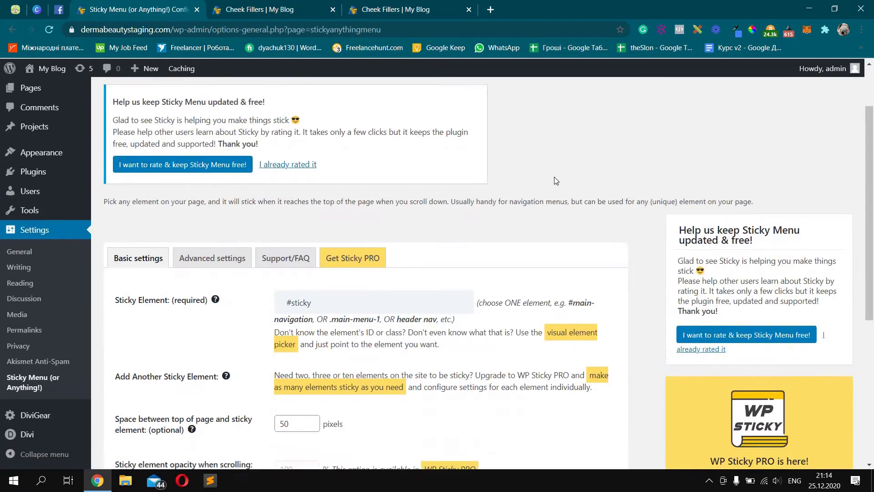
scroll(501, 173, "down", 1)
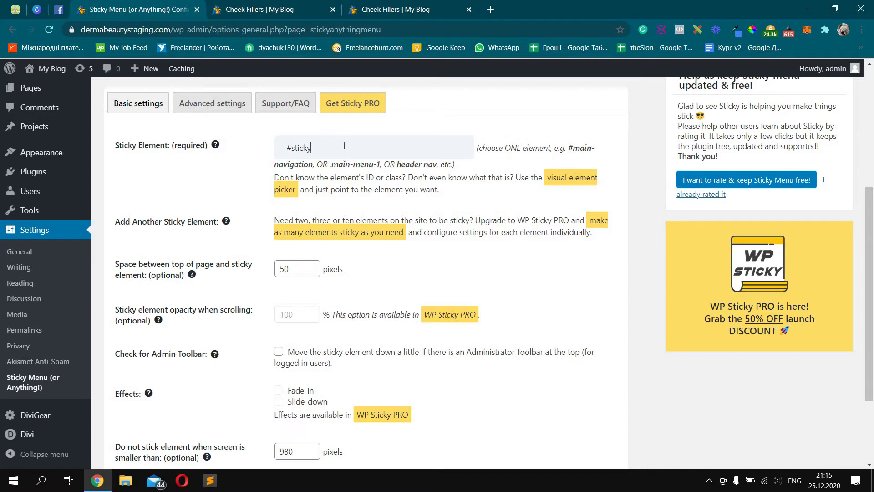
Check that the sticky element is #sticky and the top spacing is 50 pixels.
triple_click(295, 145)
key("Right")
double_click(292, 147)
key("Right")
double_click(286, 148)
left_click_drag(287, 147, 321, 146)
left_click(322, 146)
scroll(343, 203, "down", 1)
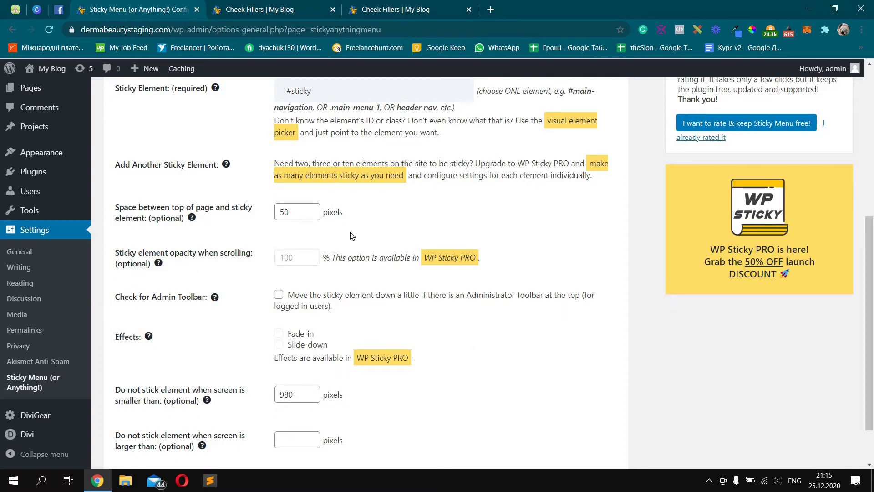
double_click(279, 214)
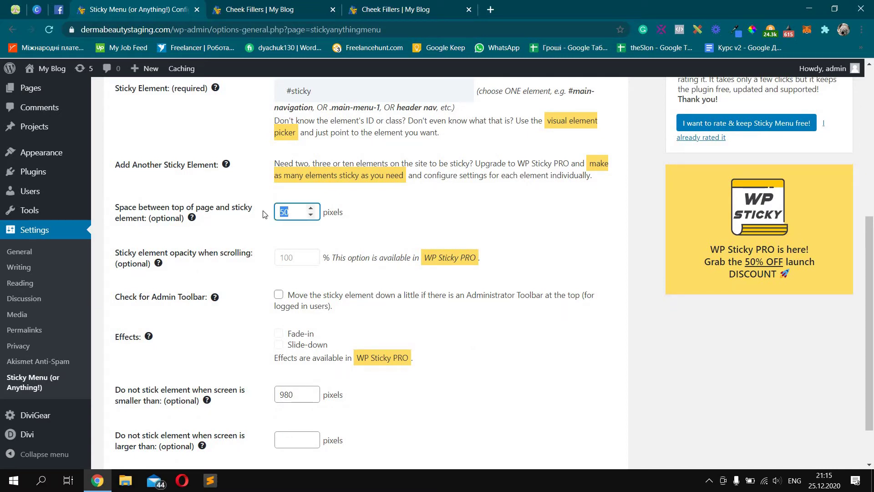
key("ctrl+Tab")
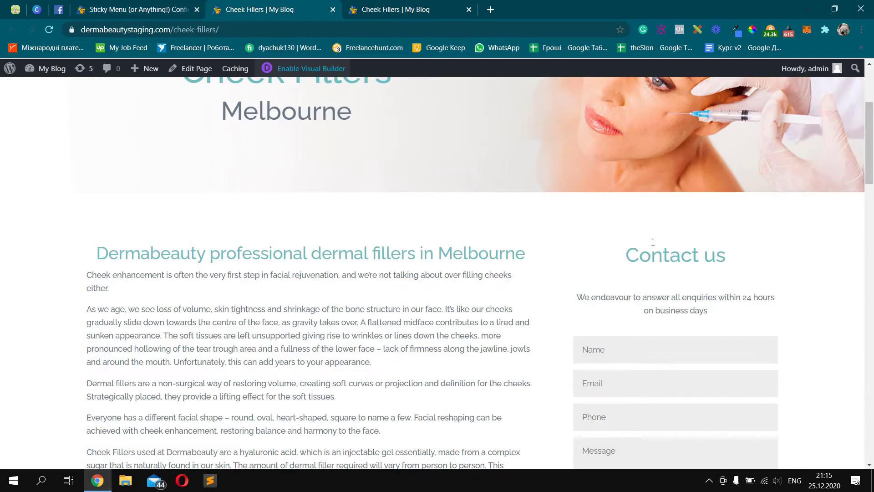
scroll(710, 239, "down", 5)
scroll(710, 239, "down", 4)
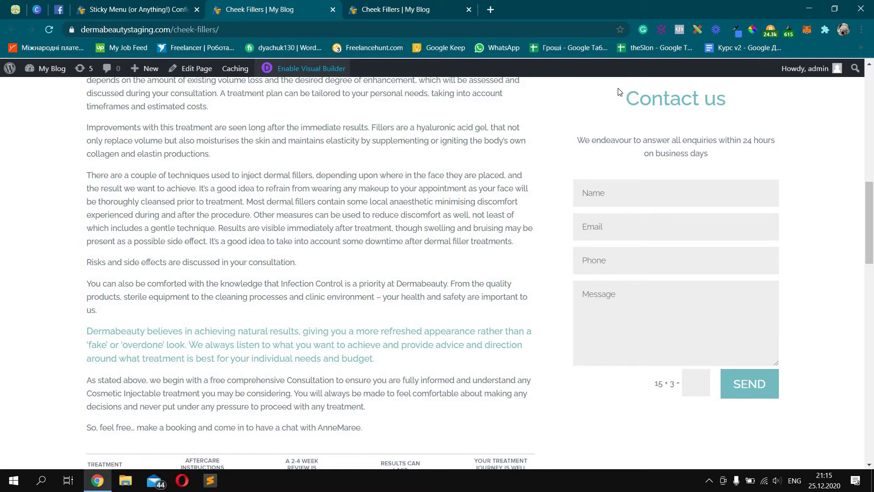
left_click(141, 8)
scroll(437, 282, "down", 2)
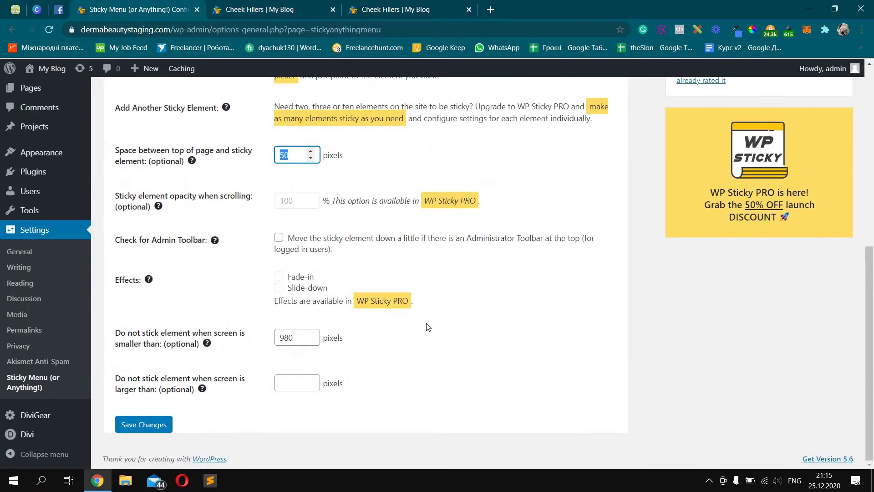
double_click(291, 337)
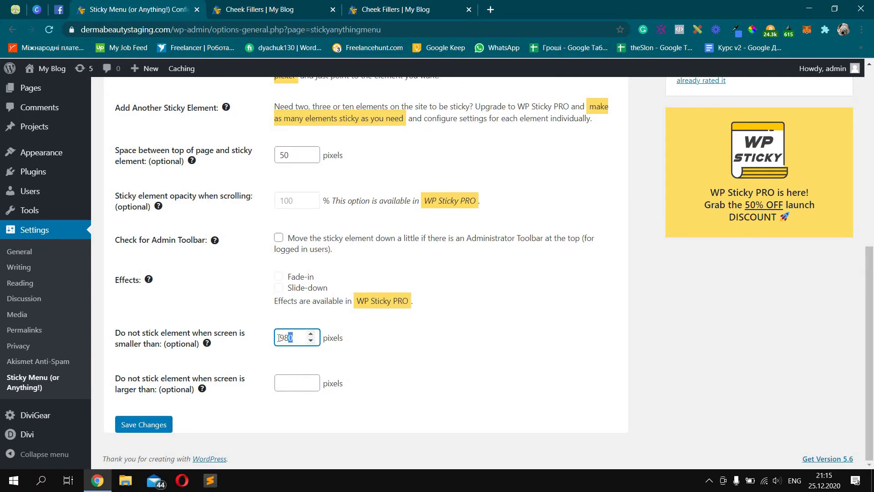
left_click(460, 340)
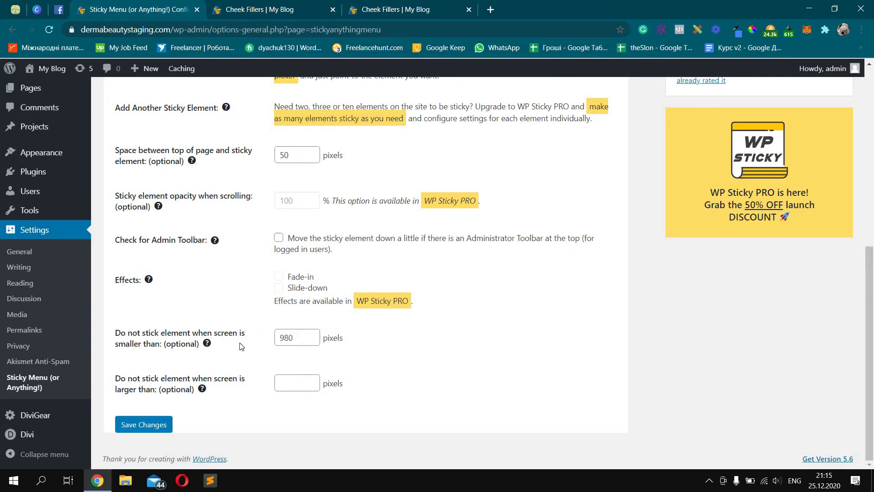
left_click(296, 334)
double_click(294, 335)
left_click(294, 334)
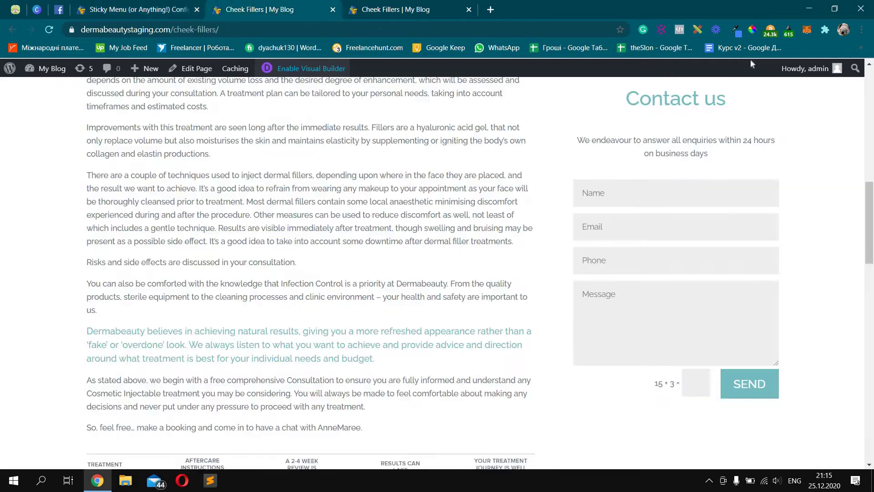
Preview the Cheek Fillers page in DevTools responsive mode at about 708 pixels wide.
left_click(255, 9)
key("ctrl+shift+i")
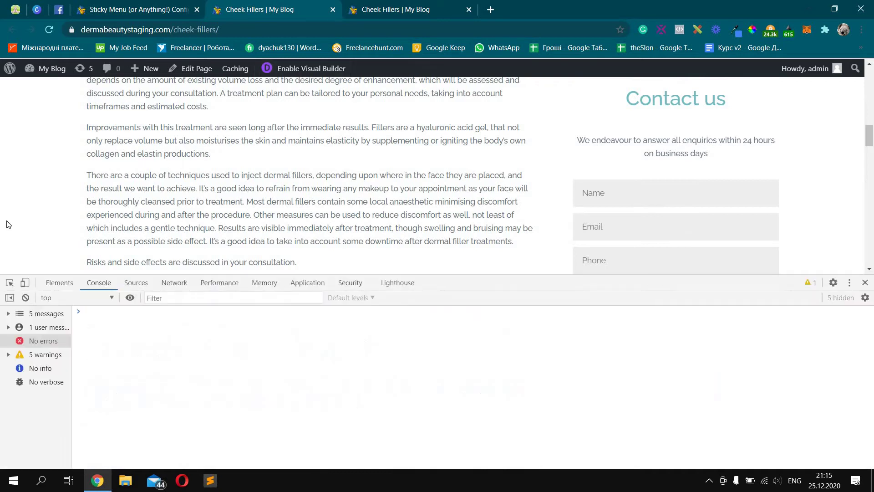
left_click(24, 282)
left_click_drag(467, 282, 524, 387)
left_click_drag(556, 234, 644, 231)
scroll(550, 230, "down", 15)
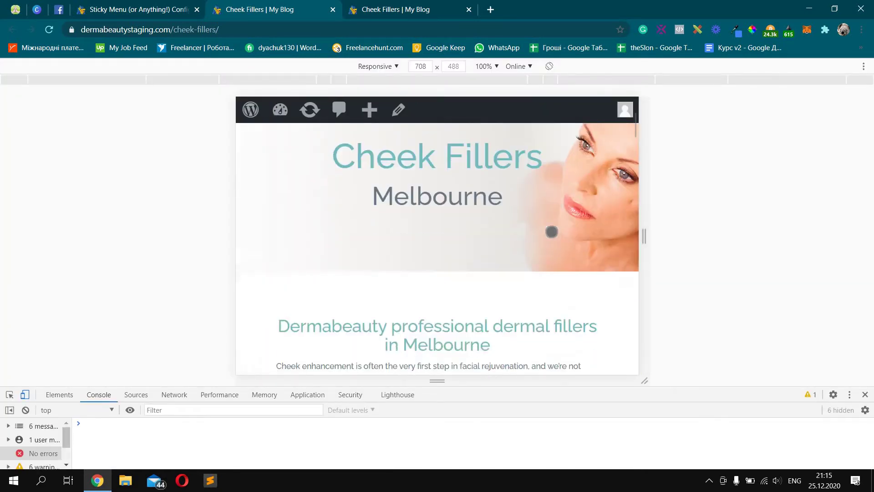
scroll(551, 232, "down", 10)
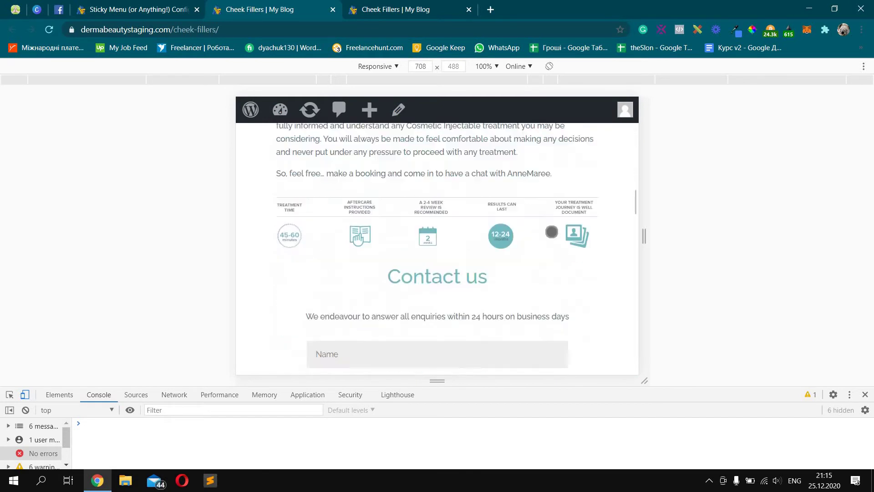
scroll(552, 231, "down", 3)
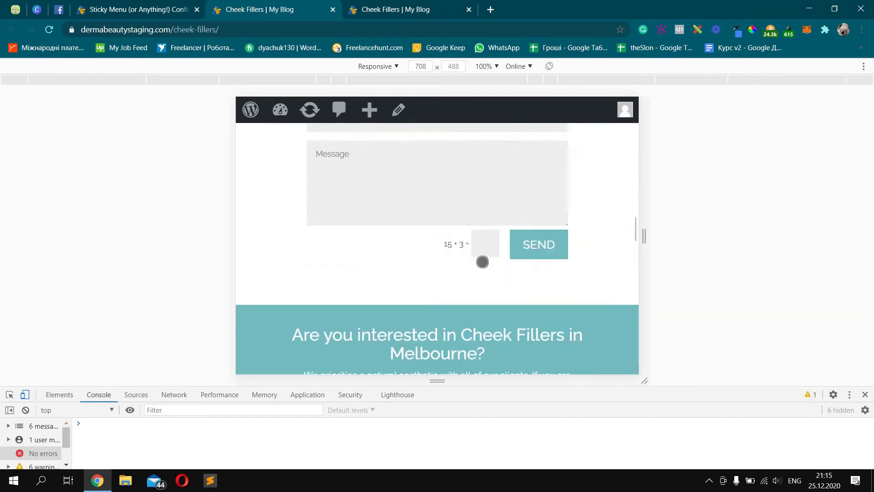
Turn off the device preview and return to the Sticky Menu settings.
left_click(25, 395)
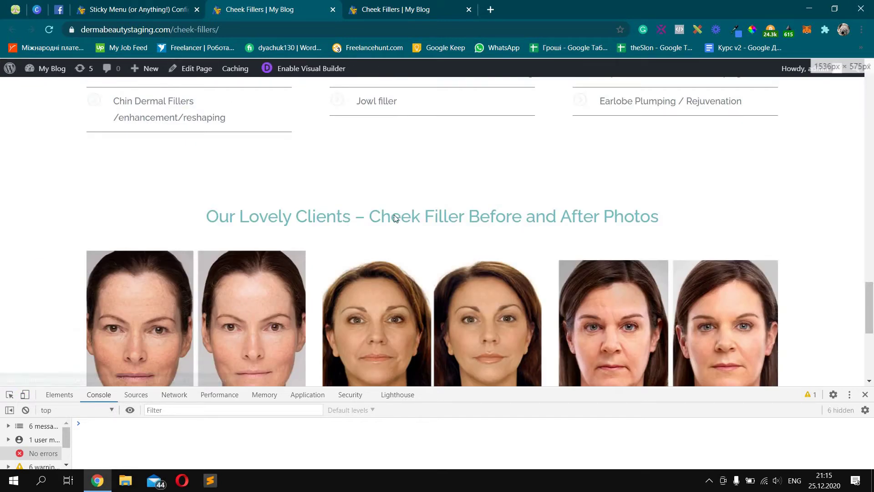
left_click(168, 17)
scroll(541, 183, "up", 5)
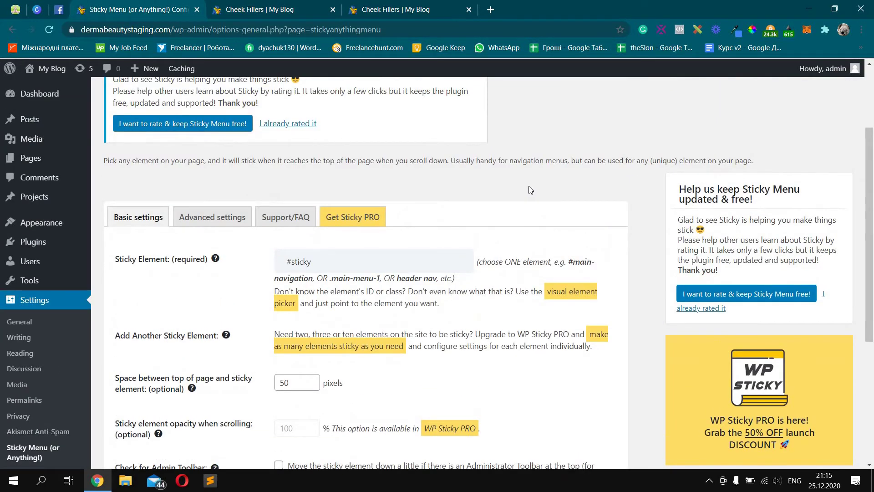
Check the Advanced settings: z-index 99998 and push-up element #sticky-stop.
left_click(198, 217)
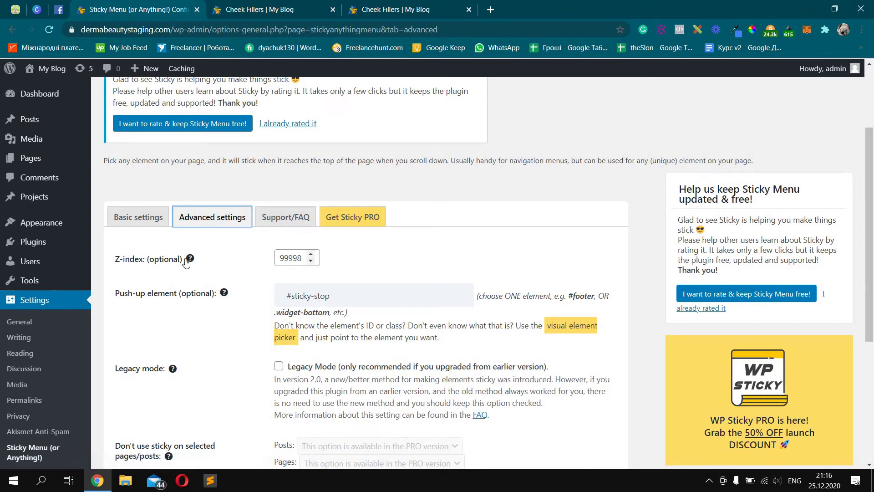
left_click_drag(279, 258, 291, 259)
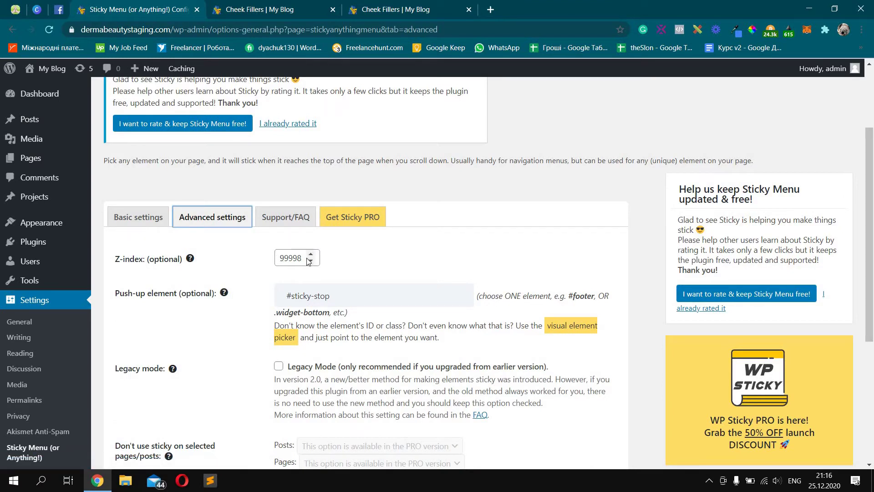
left_click(488, 254)
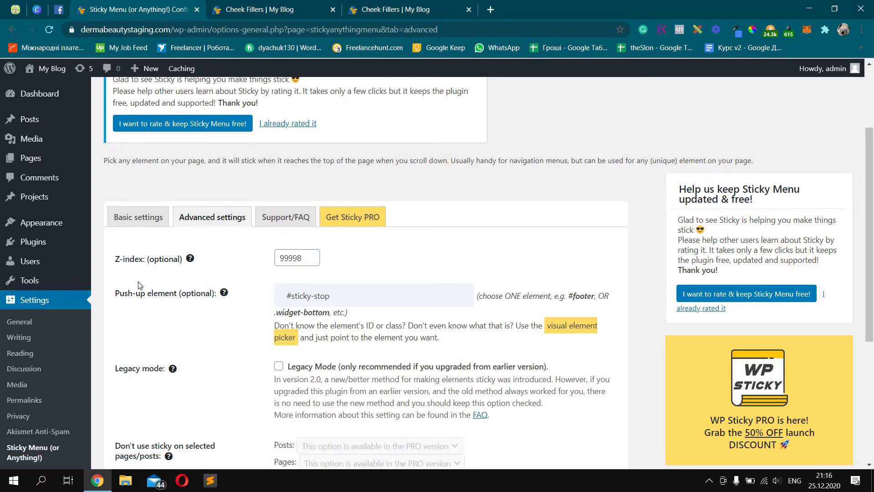
double_click(339, 296)
left_click(338, 297)
triple_click(295, 297)
key("Home")
Return to the Basic settings, then to the live Cheek Fillers page.
scroll(427, 247, "down", 5)
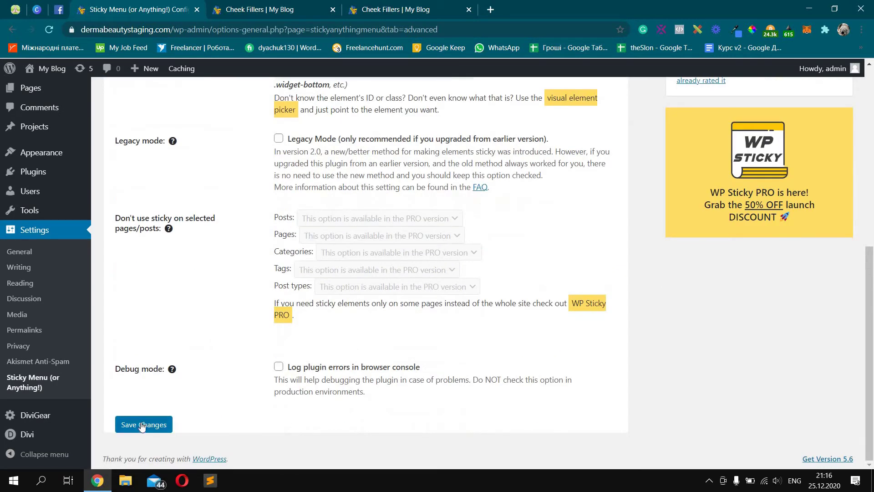
scroll(528, 185, "up", 5)
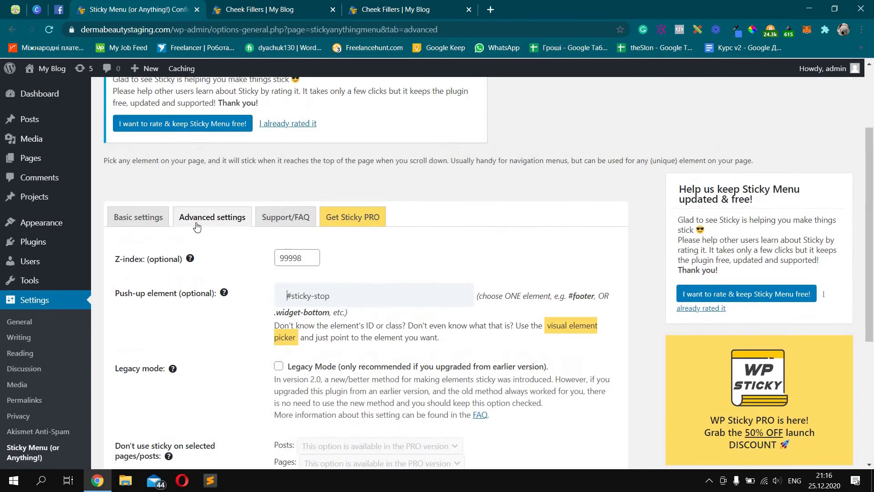
left_click(152, 214)
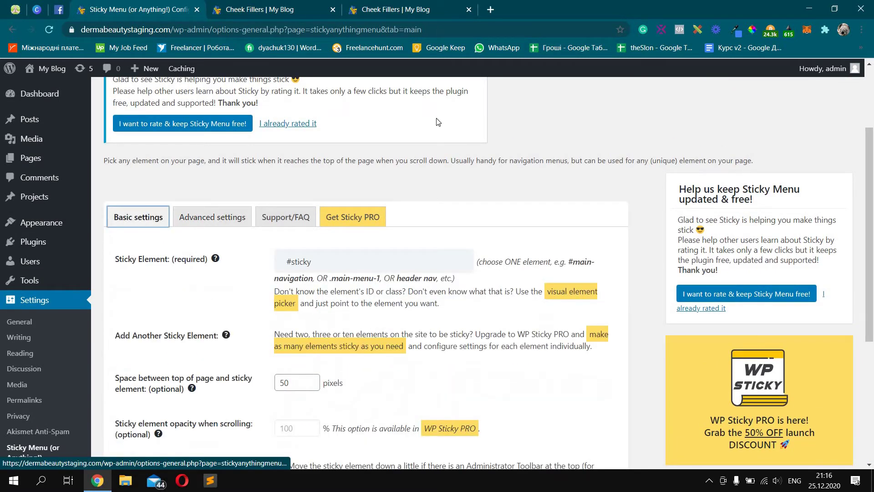
left_click(273, 9)
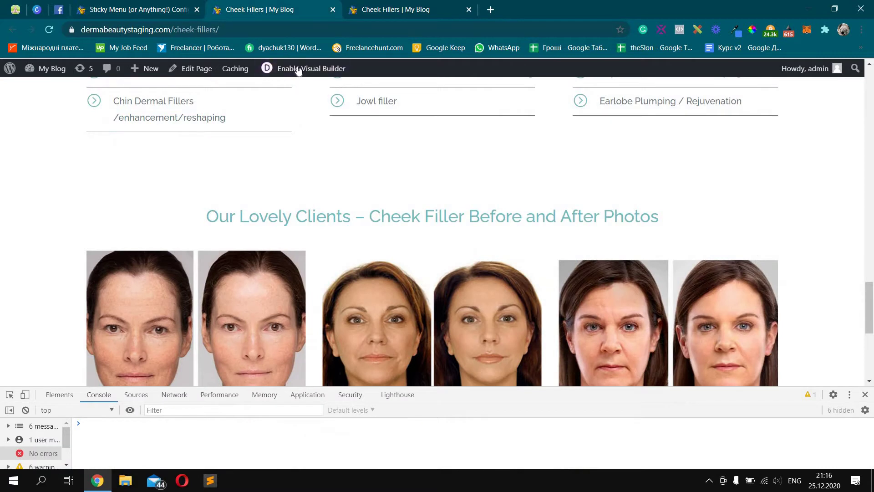
Open the Cheek Fillers page in the Divi Visual Builder in its own tab, closing the duplicate.
middle_click(304, 68)
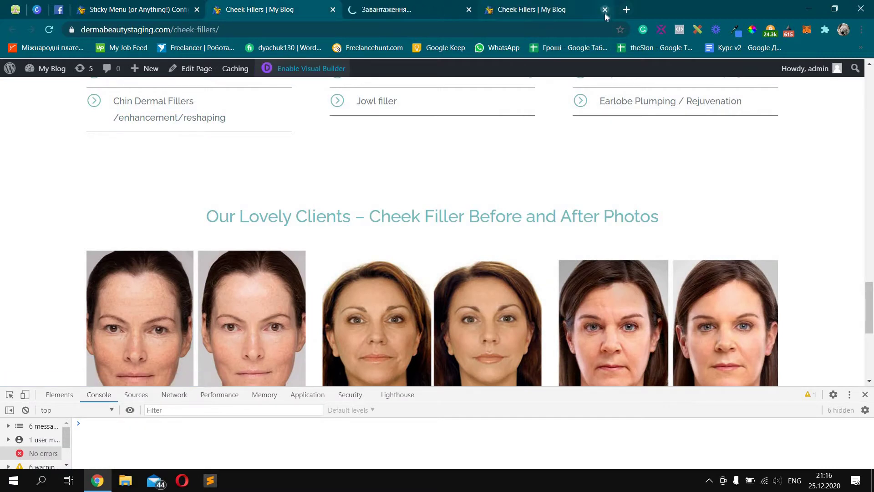
left_click(604, 9)
key("ctrl+Tab")
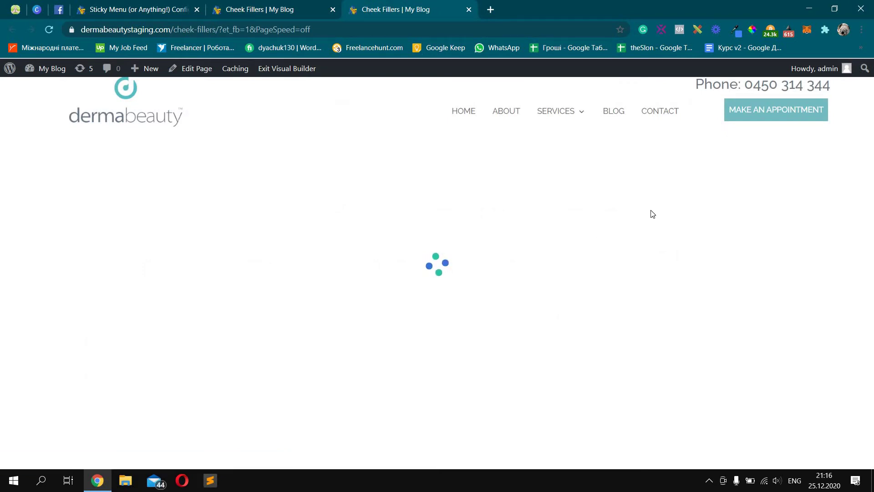
scroll(640, 208, "down", 5)
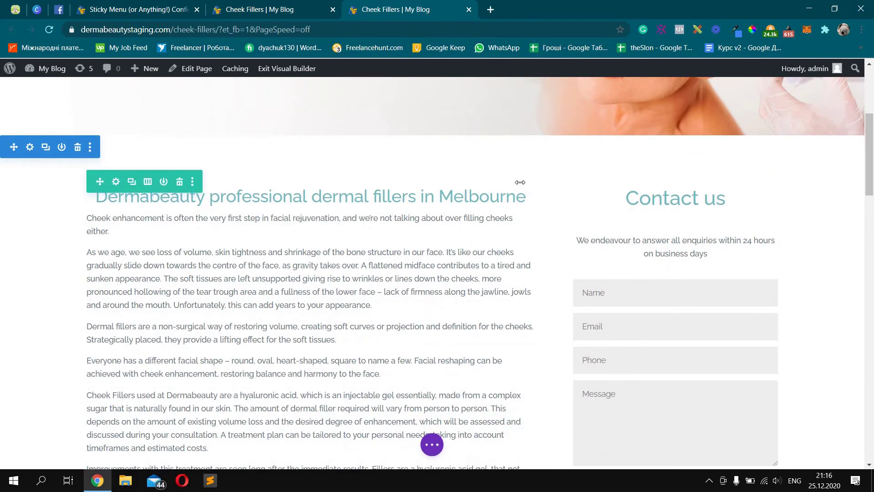
Go back to the Sticky Menu settings and review the #sticky element value.
key("ctrl+4")
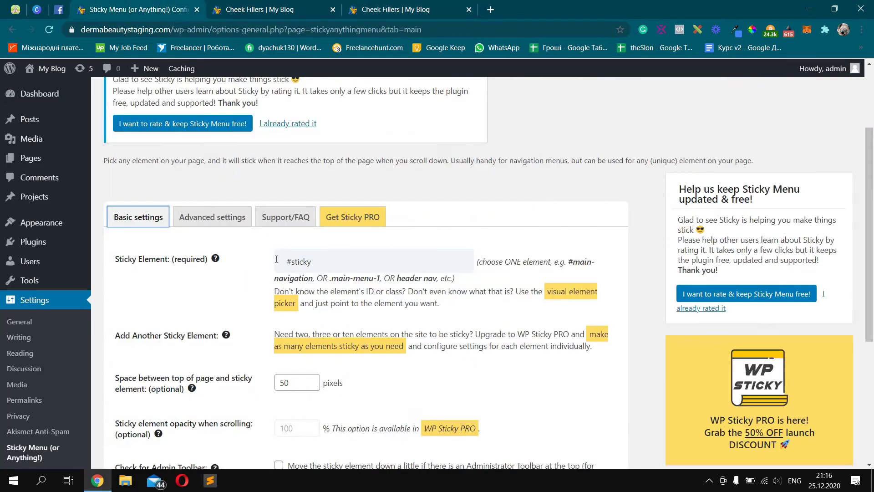
left_click_drag(277, 259, 352, 267)
left_click(353, 266)
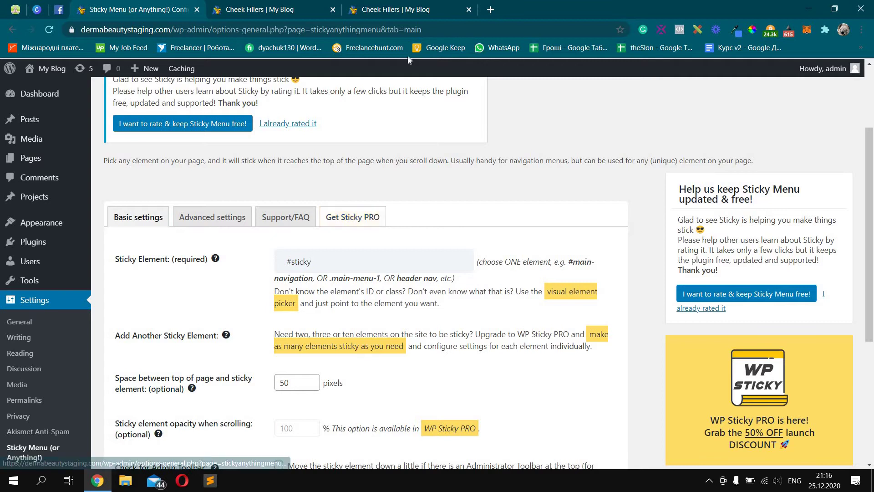
Open the contact-form column's Advanced CSS ID & Classes settings in the builder.
left_click(410, 12)
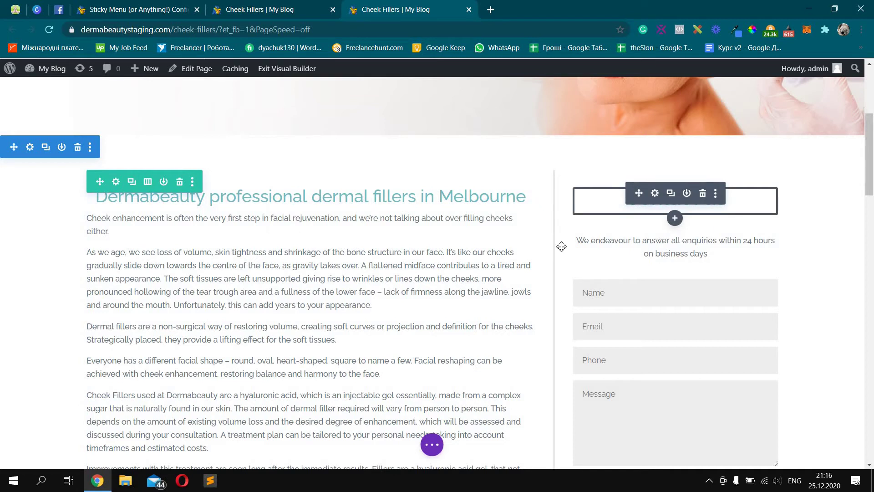
left_click(113, 182)
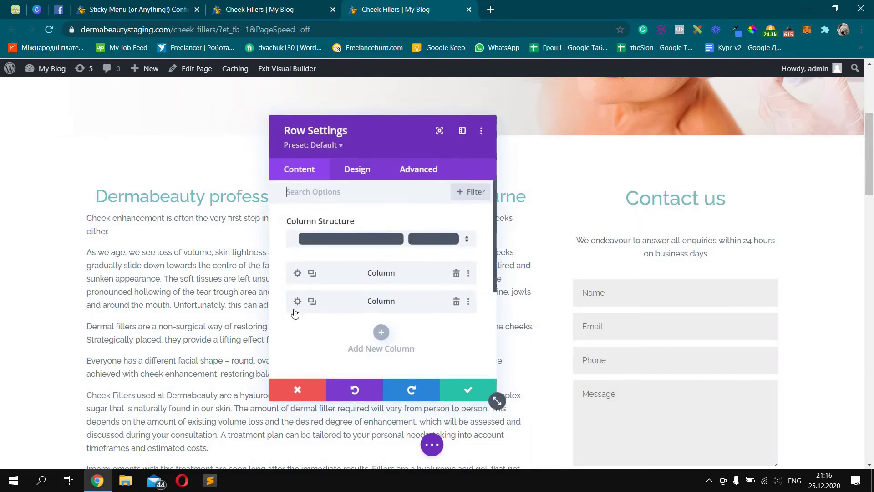
left_click(297, 301)
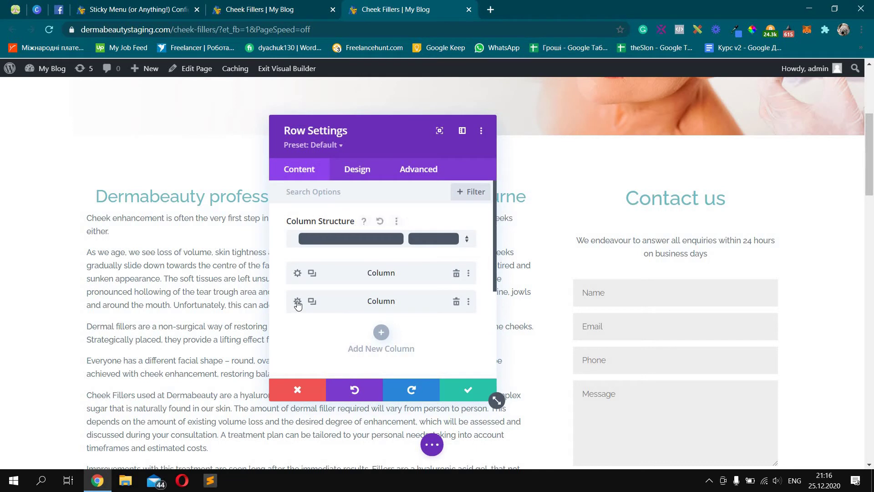
left_click(425, 177)
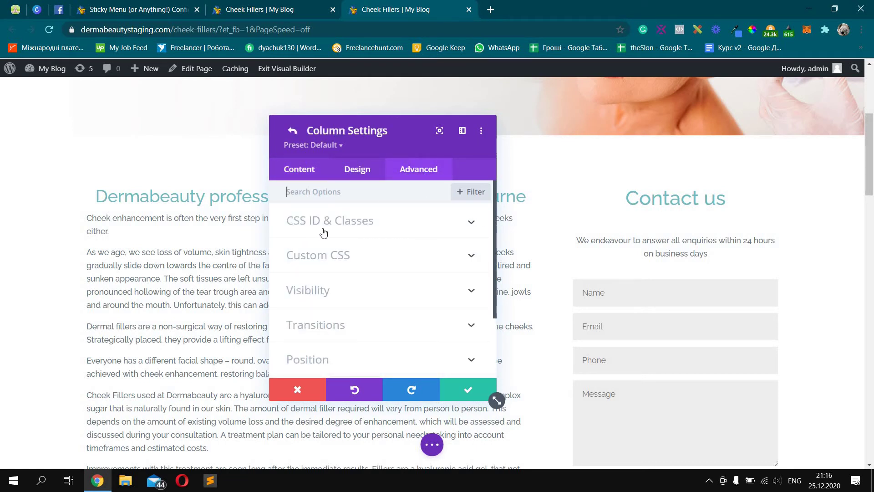
left_click(323, 233)
Confirm the column's CSS ID 'sticky' matches the plugin setting and save the column.
double_click(300, 263)
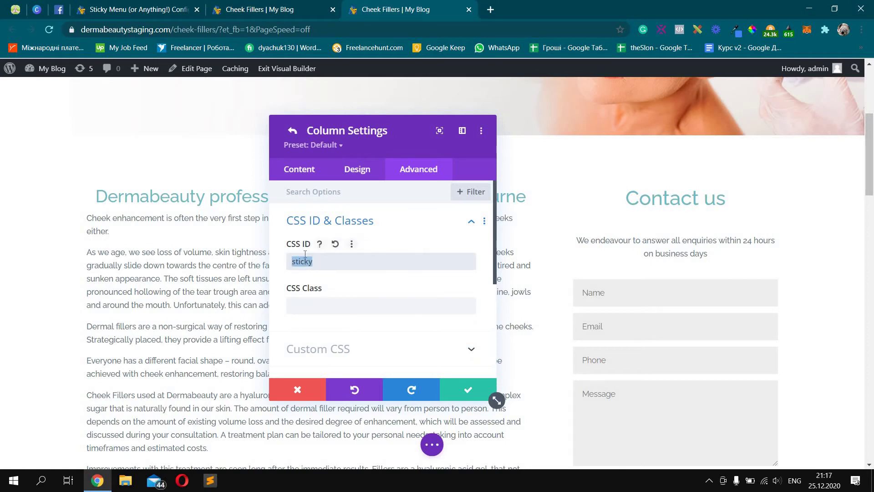
left_click(132, 9)
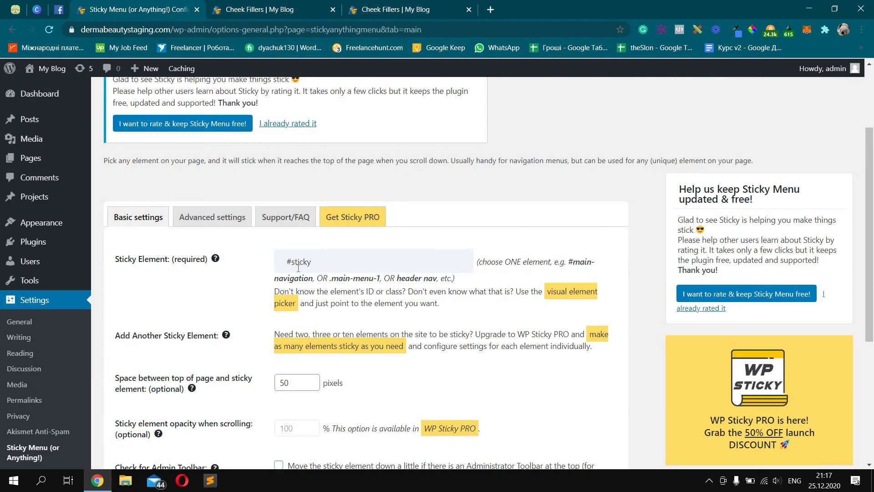
left_click(379, 5)
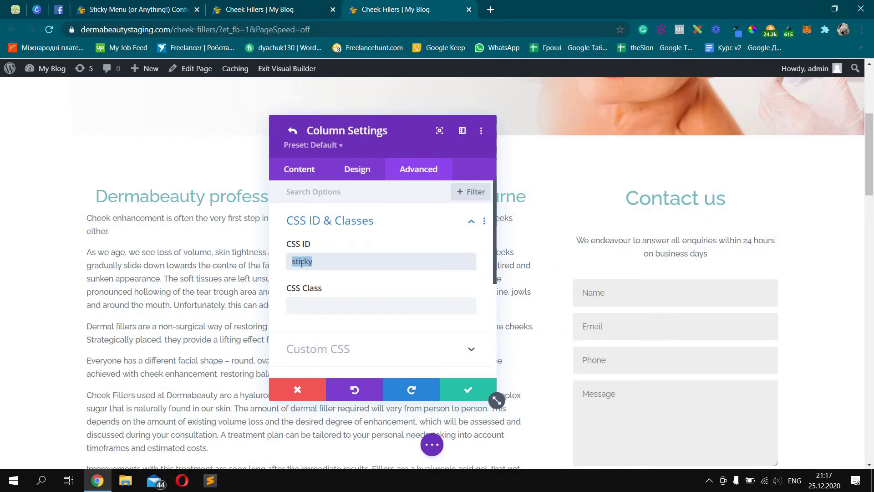
left_click(301, 264)
left_click(467, 389)
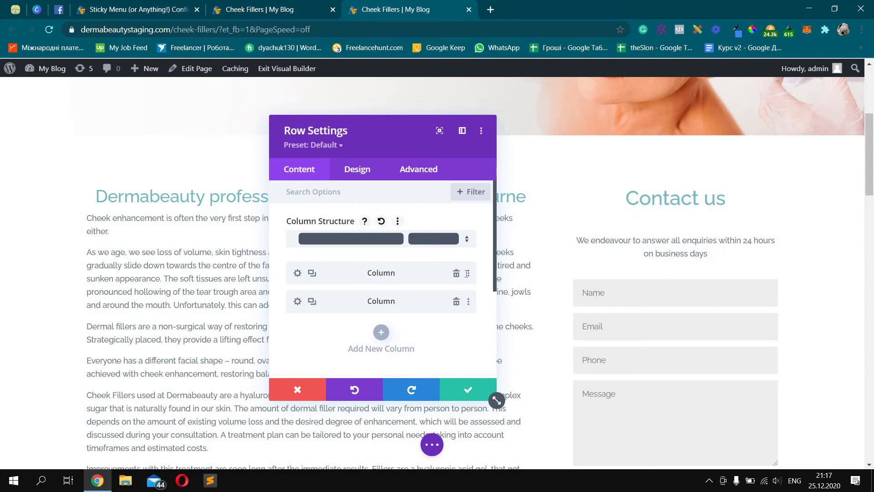
Close the Row Settings keeping changes and return to the Sticky Menu settings targeting #sticky.
left_click(468, 390)
scroll(472, 261, "down", 15)
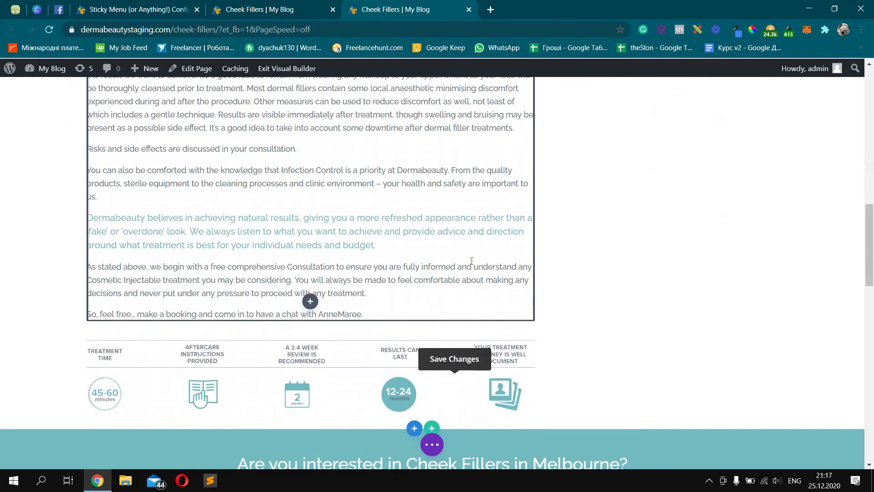
scroll(472, 260, "down", 4)
scroll(409, 264, "up", 1)
mouse_move(337, 267)
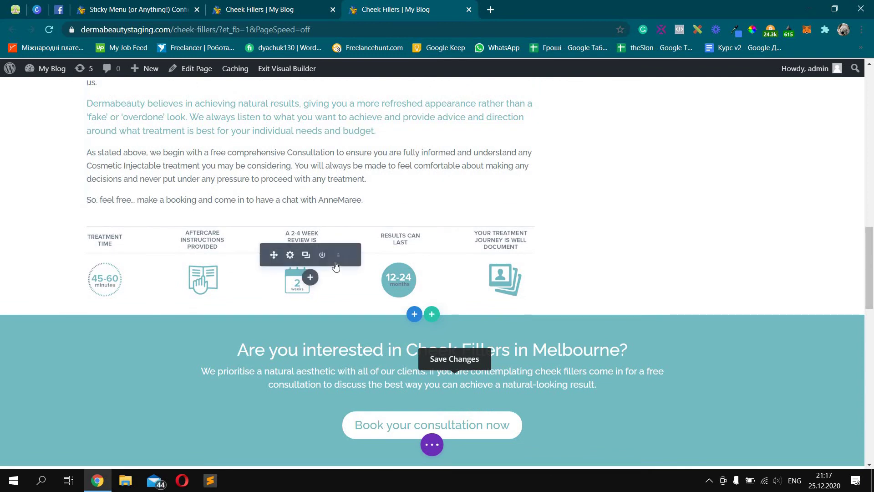
scroll(338, 255, "up", 3)
scroll(659, 344, "down", 7)
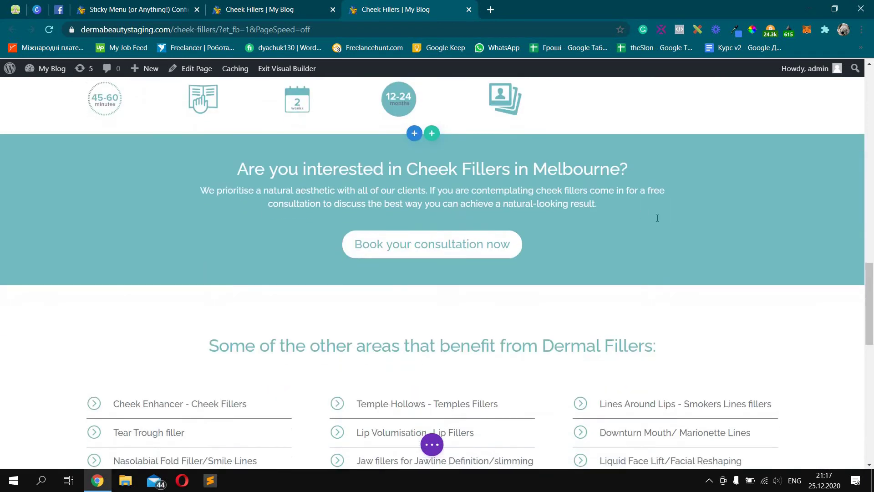
scroll(657, 218, "down", 5)
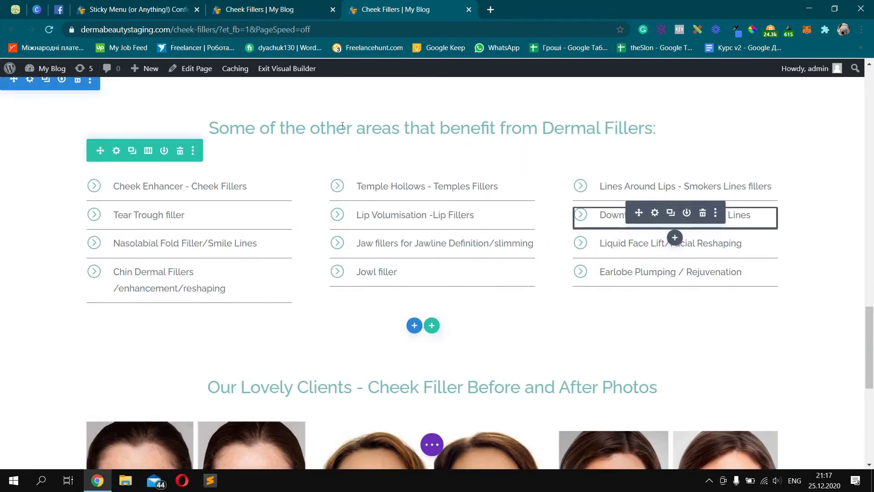
scroll(741, 125, "up", 4)
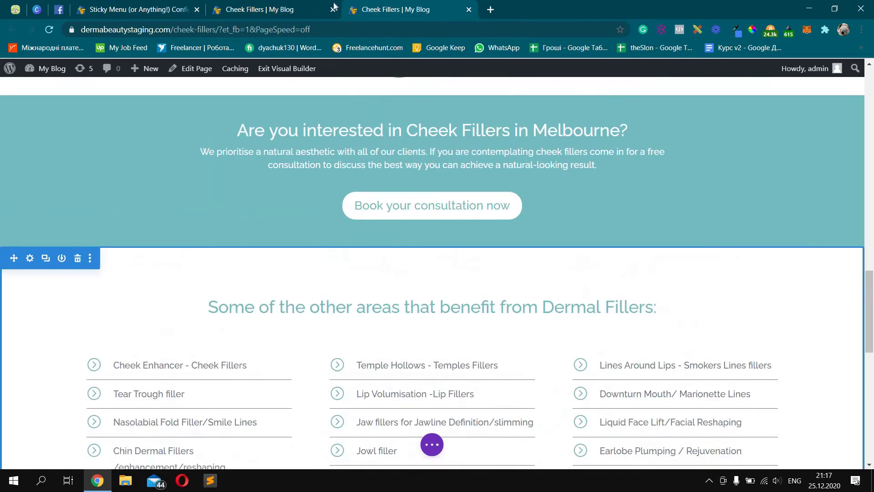
left_click(292, 9)
left_click(137, 10)
Check the plugin's Advanced push-up element value sticky-stop.
left_click(235, 220)
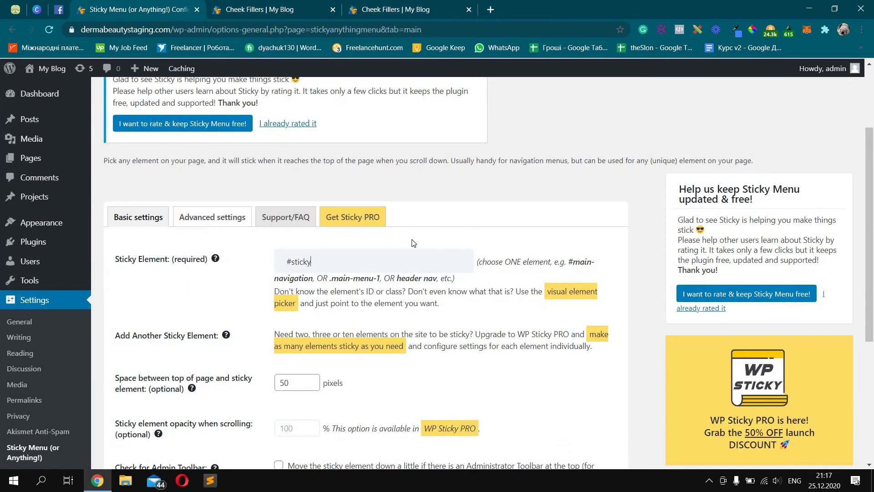
scroll(293, 239, "down", 1)
triple_click(339, 246)
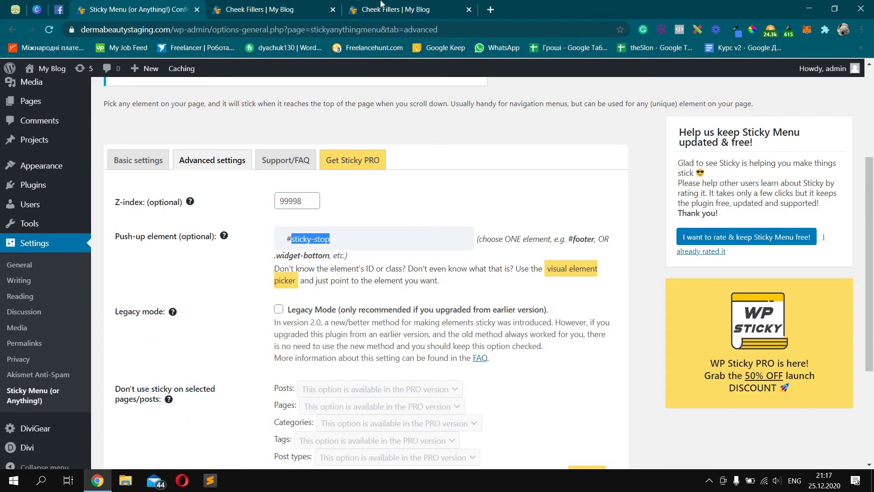
Confirm the consultation CTA section's CSS ID is sticky-stop and save the section settings.
left_click(386, 9)
scroll(808, 161, "down", 4)
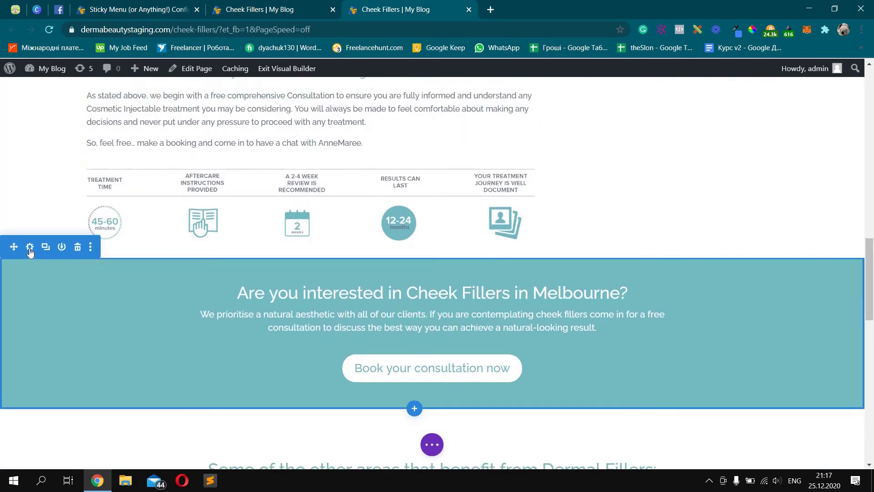
left_click(30, 247)
left_click(419, 169)
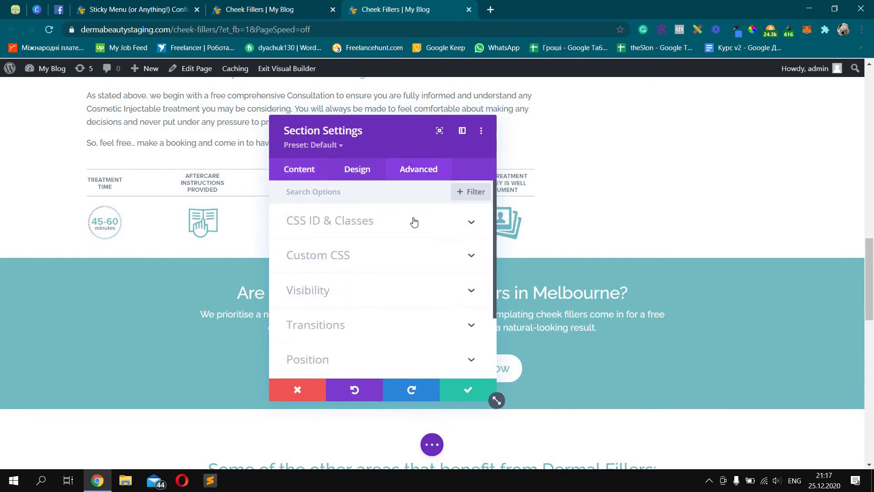
left_click(414, 222)
left_click_drag(331, 262, 295, 262)
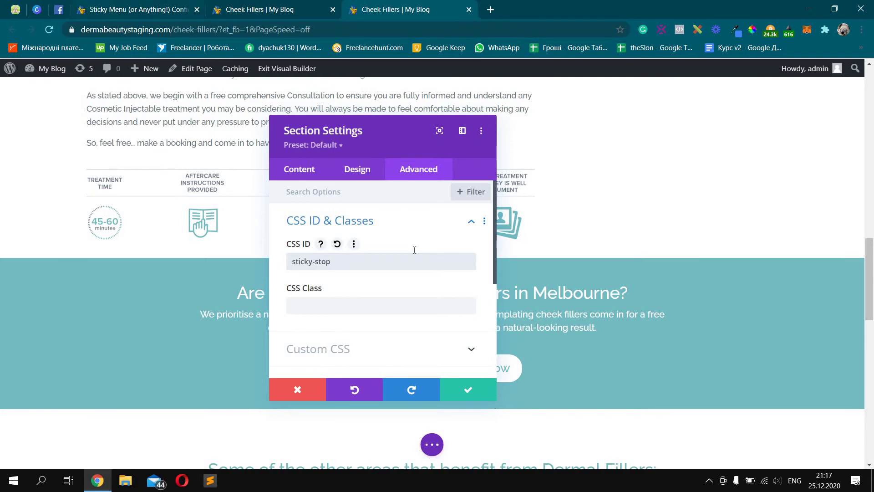
key("ctrl+1")
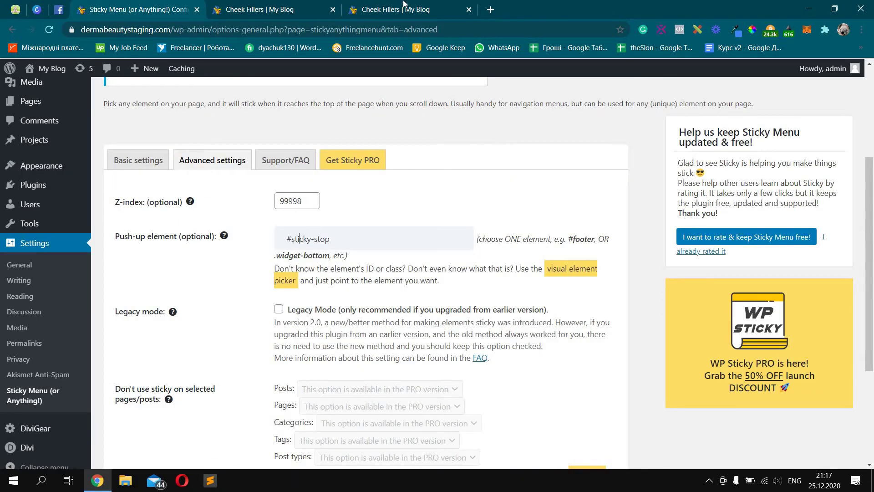
key("ctrl+3")
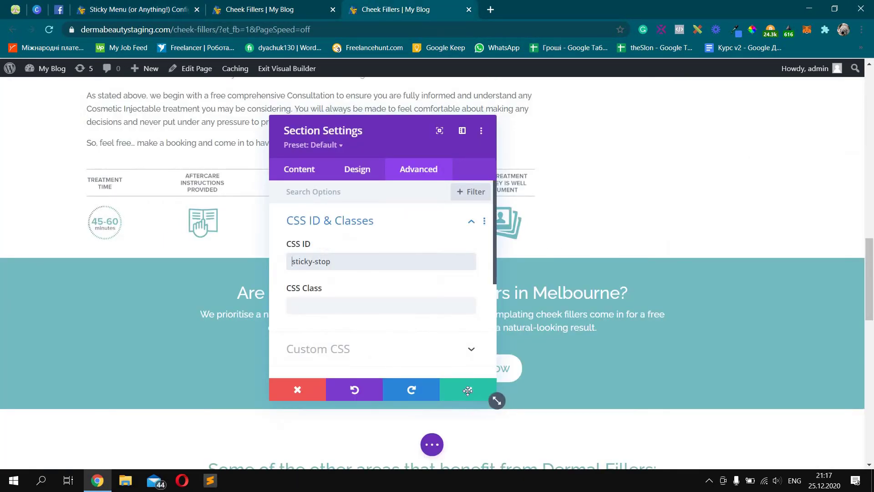
left_click(469, 395)
scroll(861, 254, "up", 7)
scroll(861, 254, "up", 5)
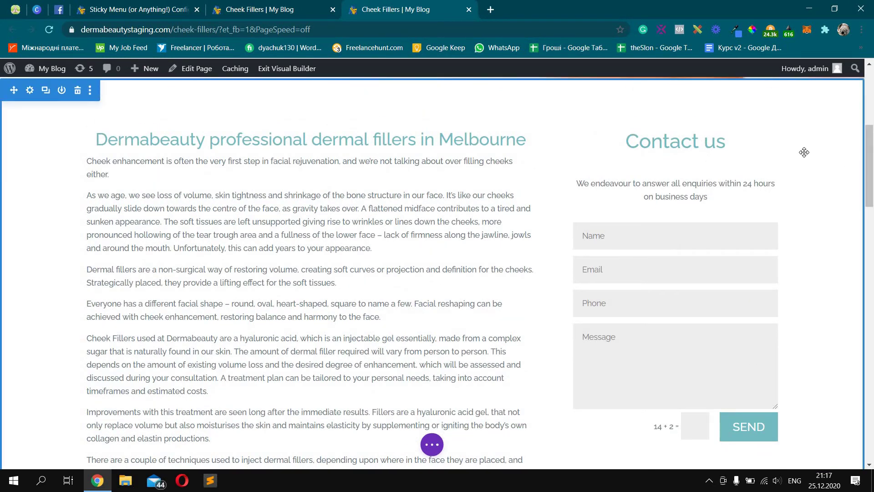
Compare the plugin's push-up element sticky-stop against the section ID in the builder.
scroll(755, 172, "down", 12)
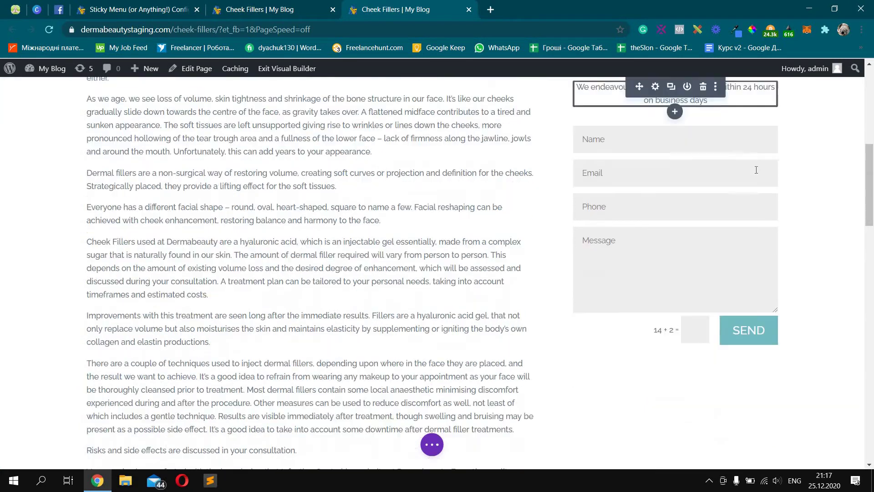
scroll(756, 172, "down", 1)
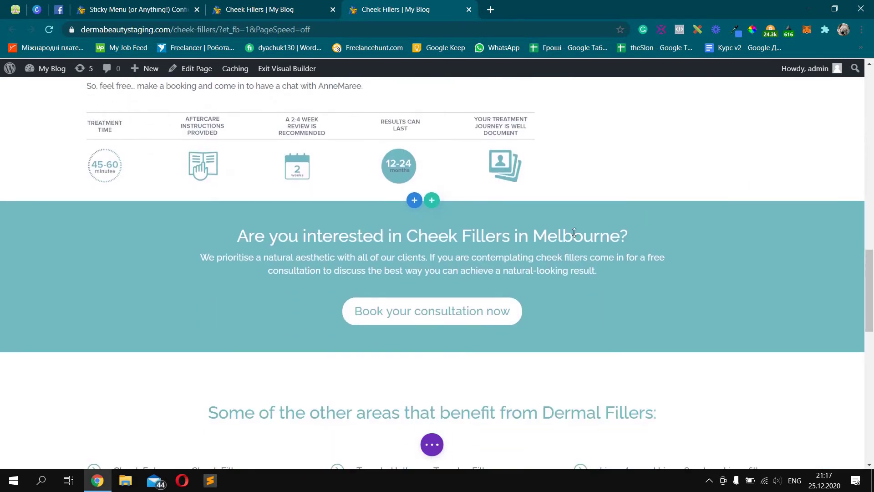
left_click(136, 9)
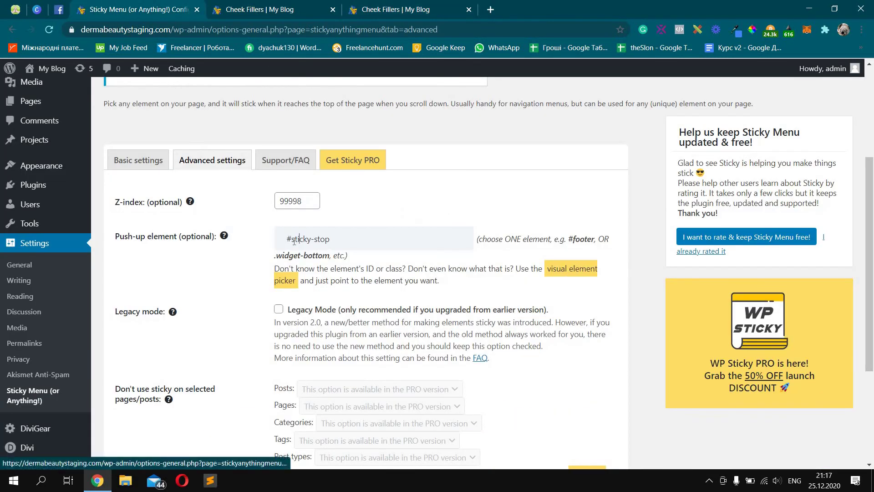
left_click_drag(292, 239, 329, 239)
left_click(385, 7)
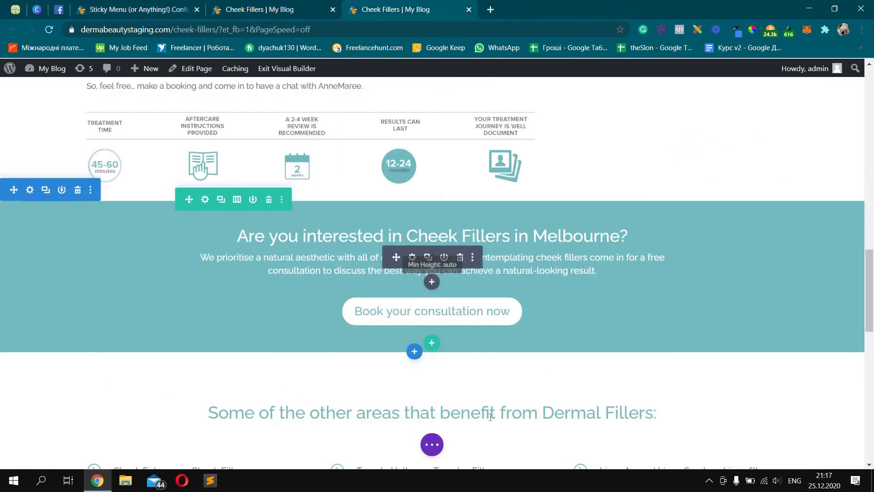
Save the page changes in Divi and switch to the live Cheek Fillers page.
left_click(432, 444)
left_click(829, 444)
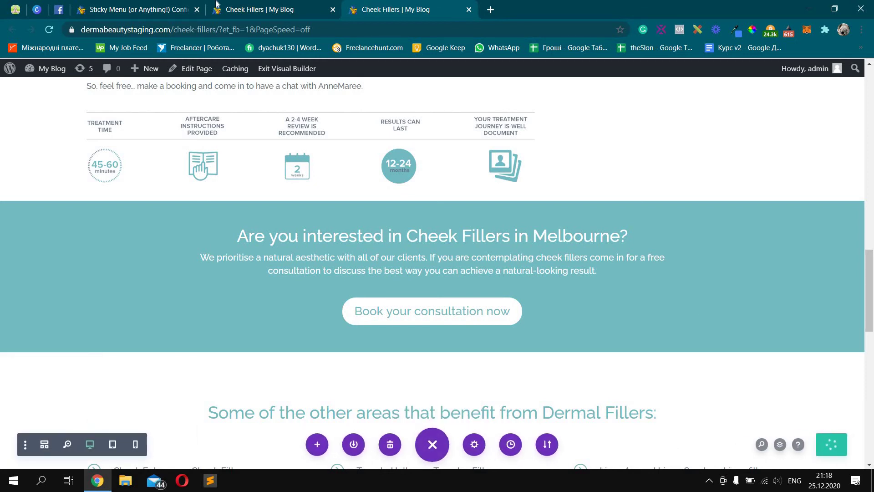
key("ctrl+shift+Tab")
scroll(644, 170, "up", 20)
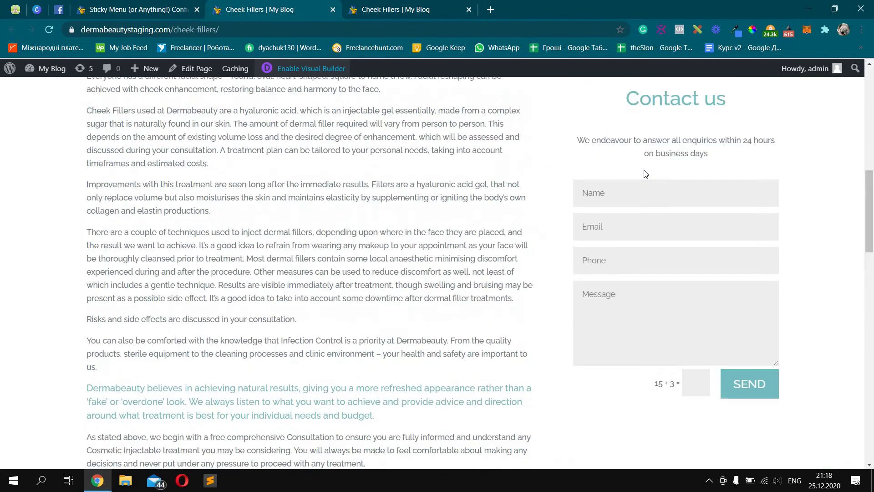
Reload the live Cheek Fillers page with F5 to load the saved changes.
scroll(644, 170, "up", 2)
key("F5")
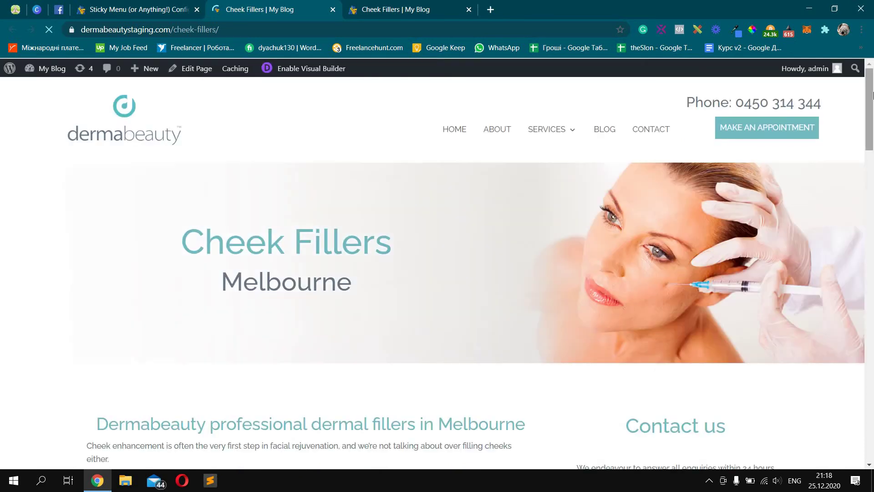
scroll(865, 123, "down", 8)
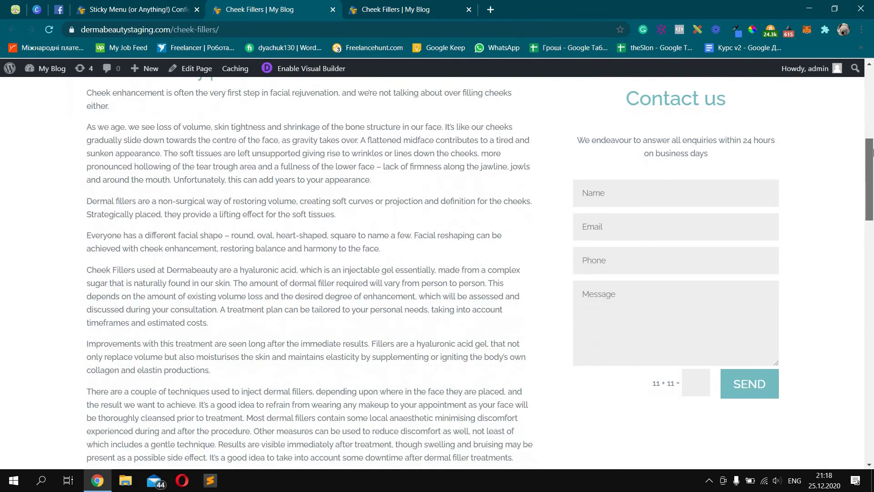
scroll(683, 75, "down", 1)
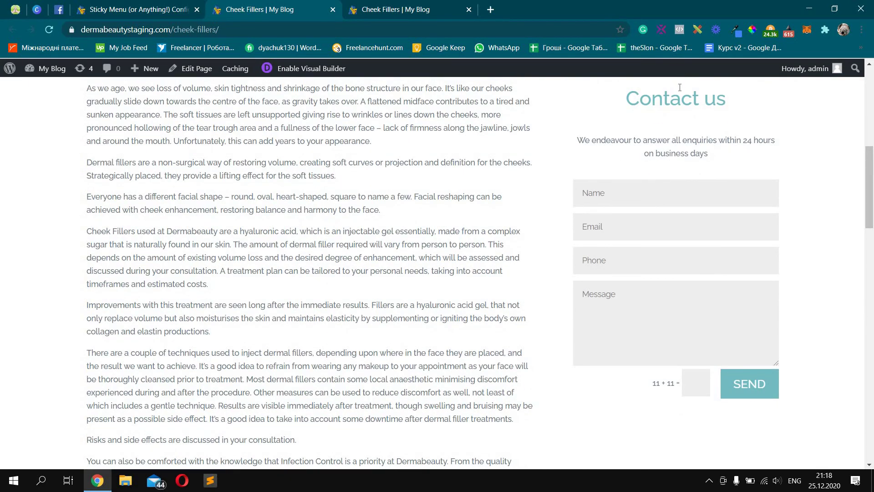
scroll(634, 208, "up", 4)
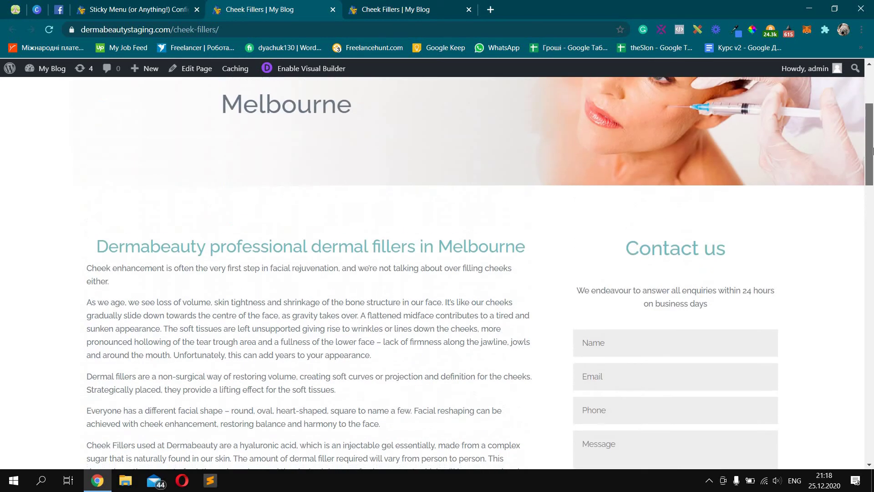
left_click_drag(633, 203, 664, 208)
Scroll through the page to confirm the Contact us column sticks and stops at the consultation banner.
scroll(872, 185, "down", 3)
left_click_drag(872, 186, 872, 275)
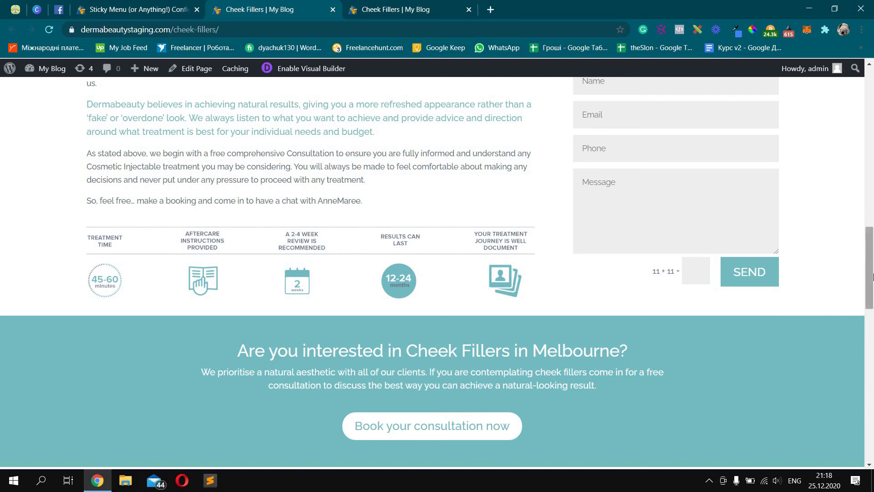
left_click_drag(873, 272, 873, 424)
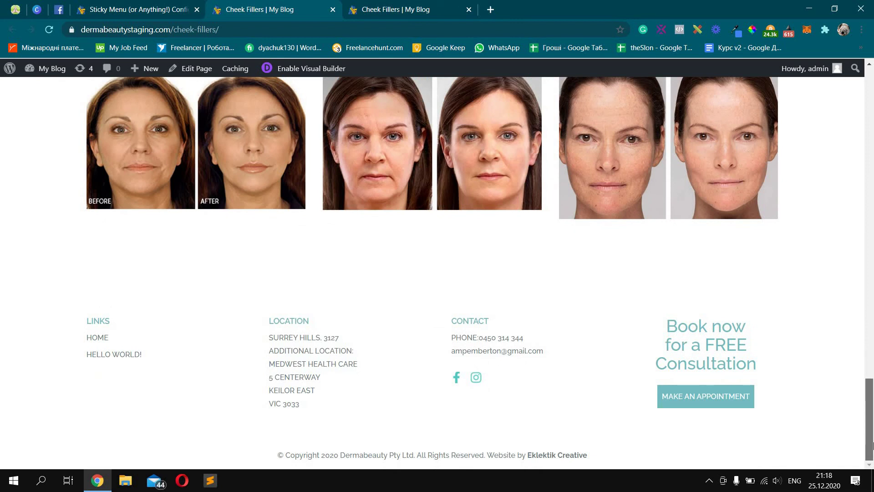
left_click_drag(678, 49, 627, 194)
scroll(690, 233, "up", 12)
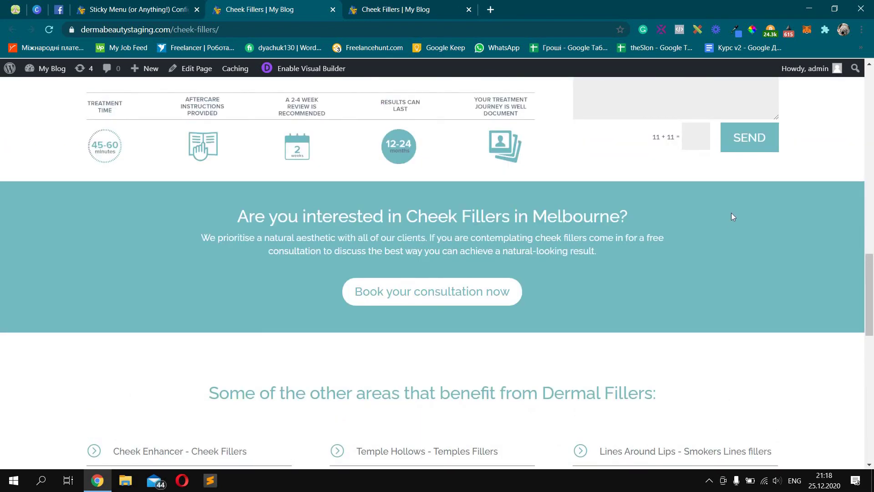
scroll(732, 216, "down", 12)
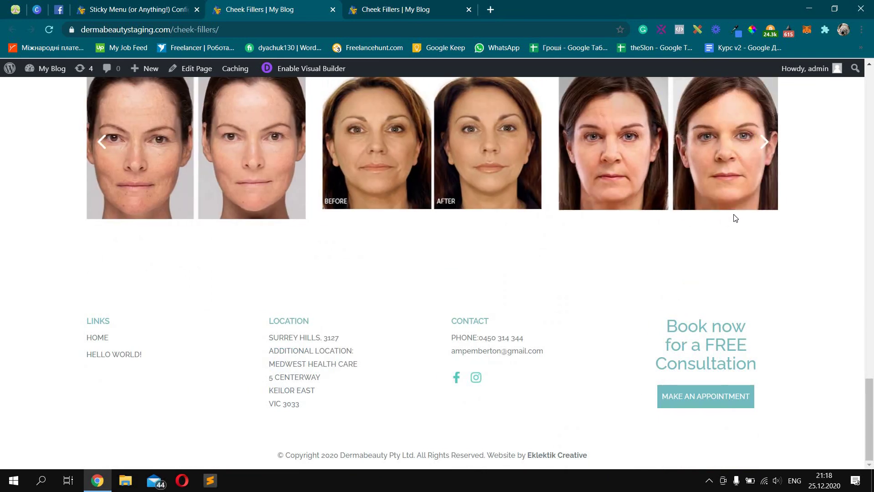
scroll(735, 218, "up", 10)
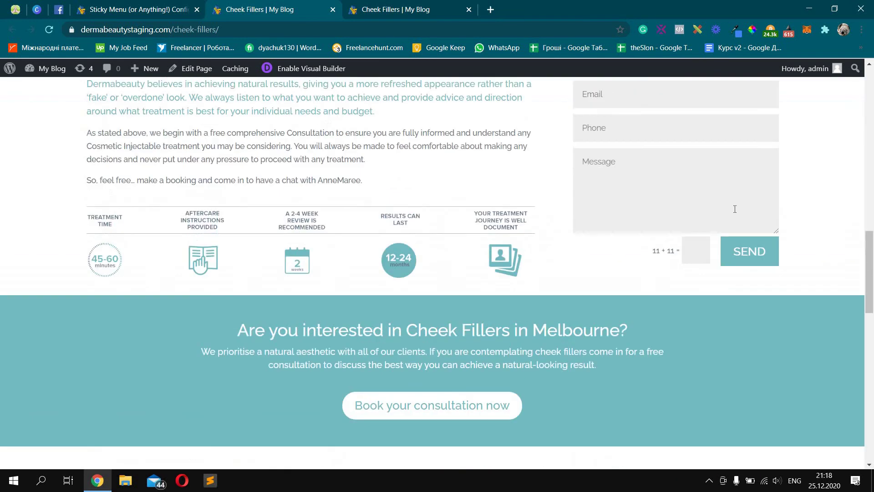
scroll(722, 223, "down", 10)
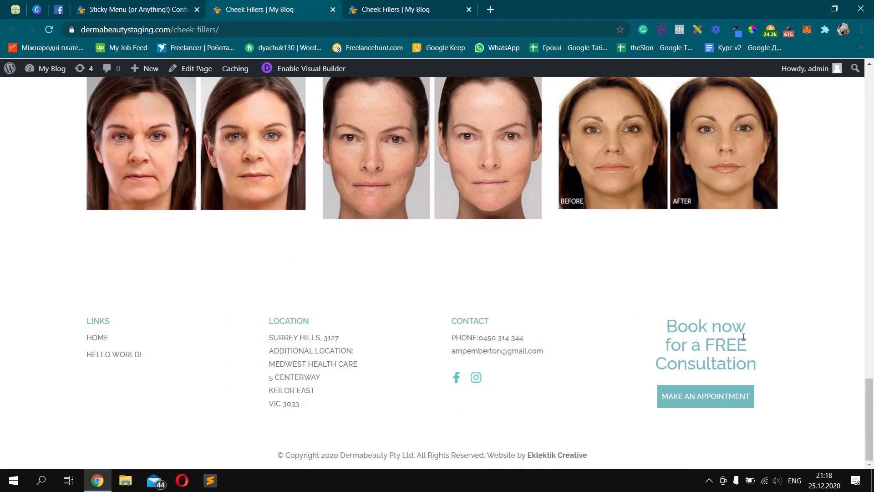
left_click_drag(743, 337, 763, 329)
scroll(820, 308, "up", 9)
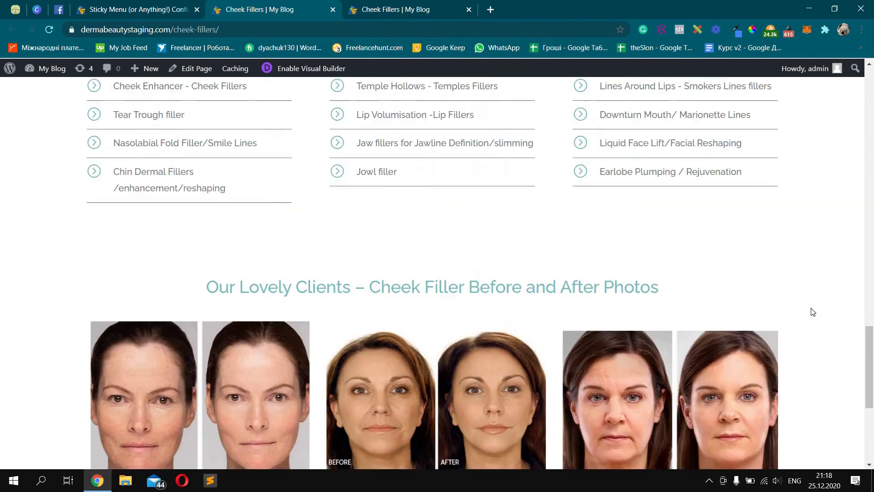